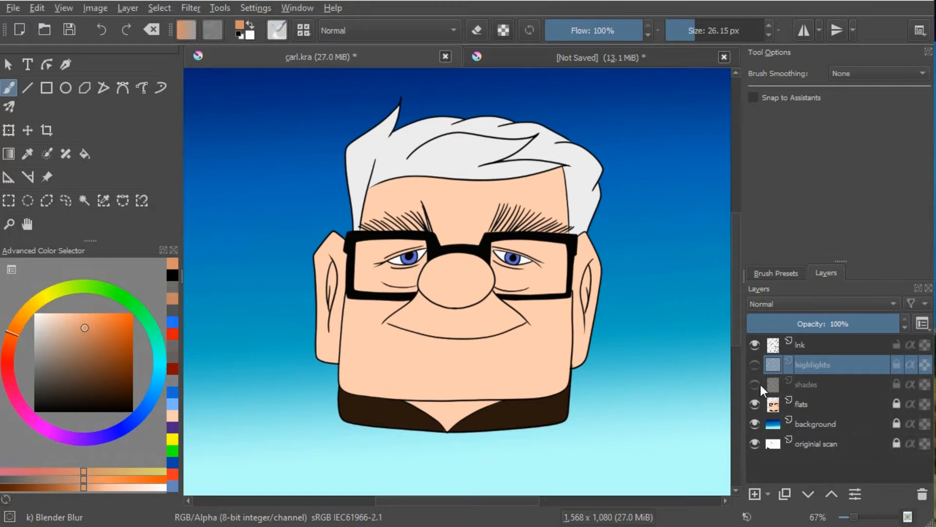
# - Compare the highlights and shades layers, alternating between them to examine their blending modes
pyautogui.click(754, 383)
pyautogui.click(752, 365)
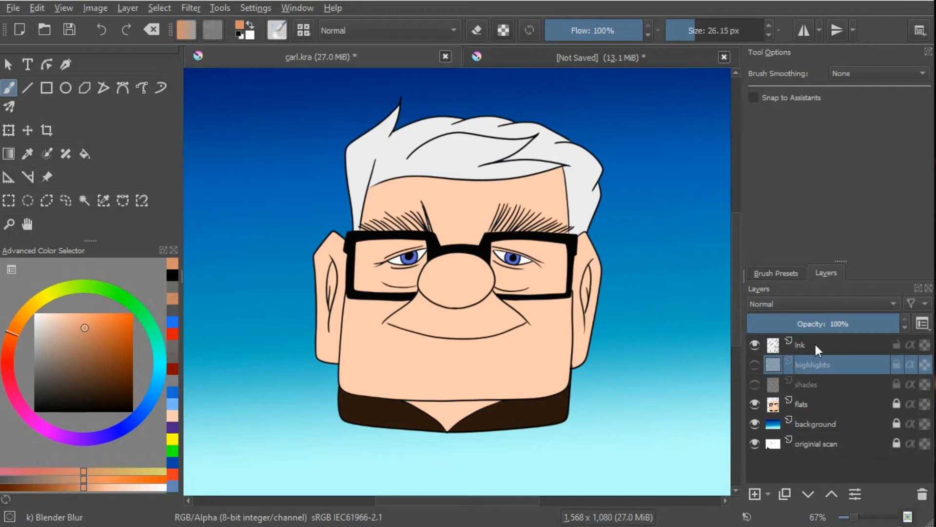
pyautogui.moveTo(815, 344)
pyautogui.moveTo(882, 441)
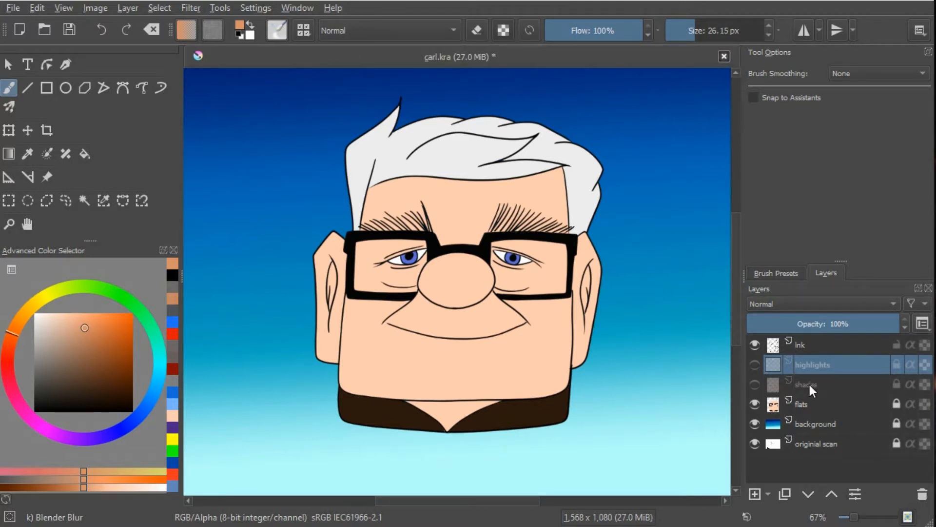
pyautogui.click(808, 383)
pyautogui.click(815, 367)
pyautogui.click(811, 385)
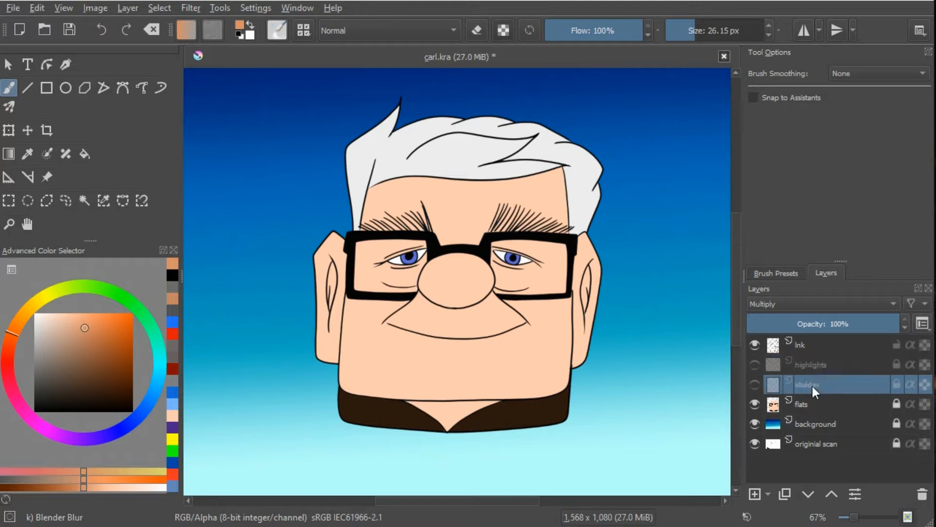
pyautogui.click(820, 369)
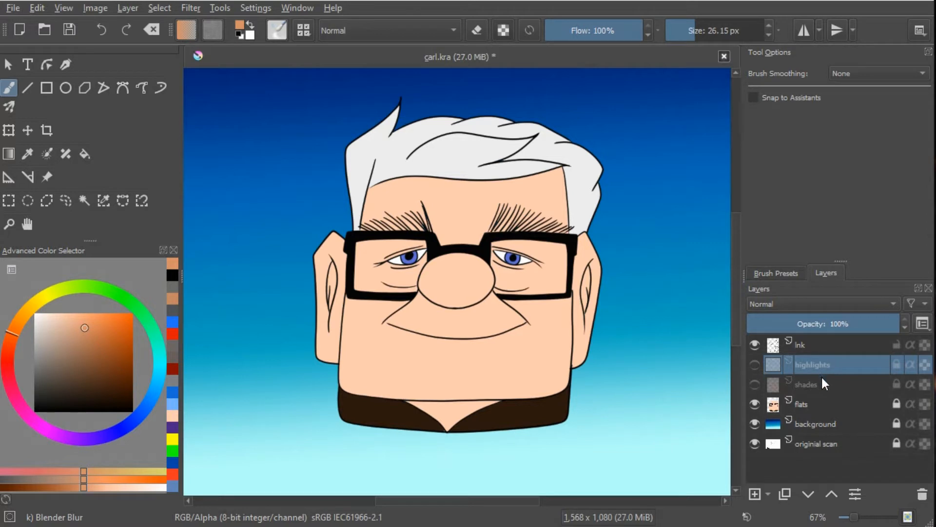
pyautogui.click(823, 384)
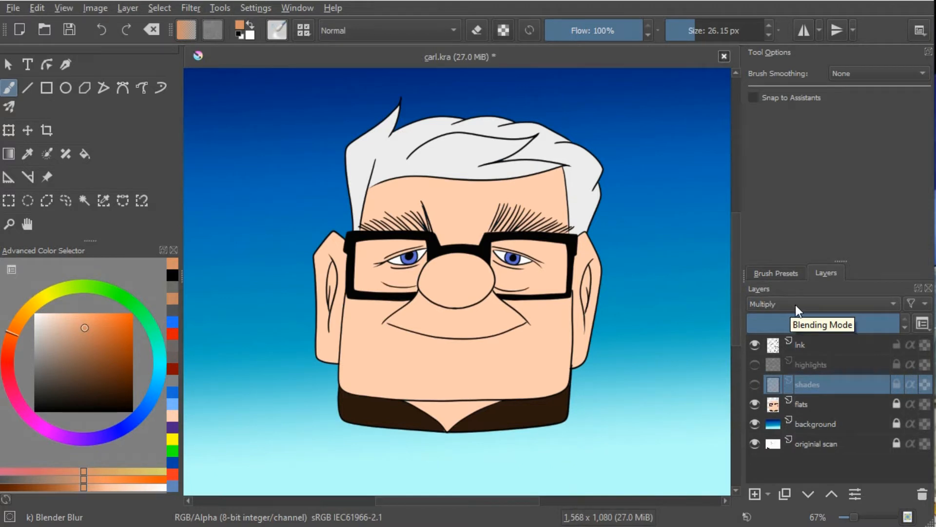
pyautogui.click(817, 365)
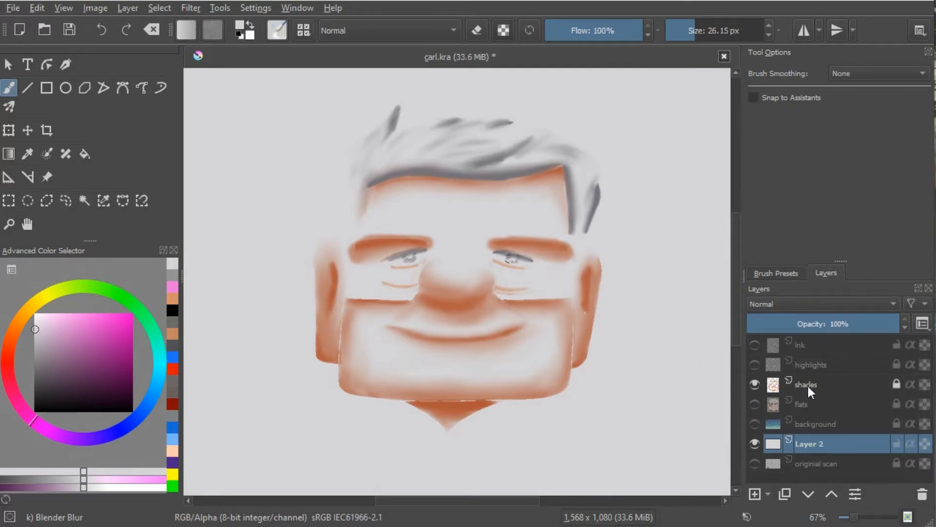
# - Examine the shades layer over the flats, showing the flats and ink layers together with it
pyautogui.moveTo(810, 390)
pyautogui.click(756, 404)
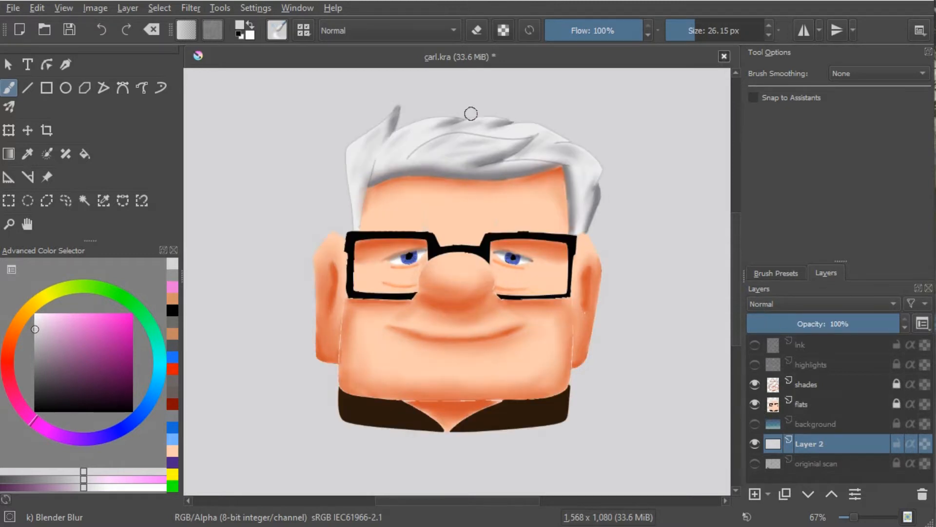
pyautogui.click(756, 405)
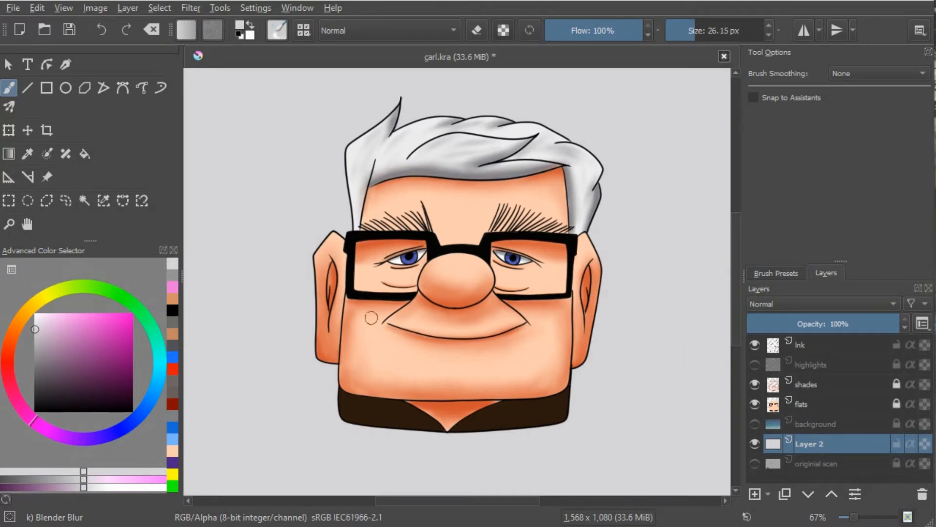
# - Compare the shades layer in Normal and Multiply blending modes, returning it to Multiply, and try out its opacity
pyautogui.click(821, 383)
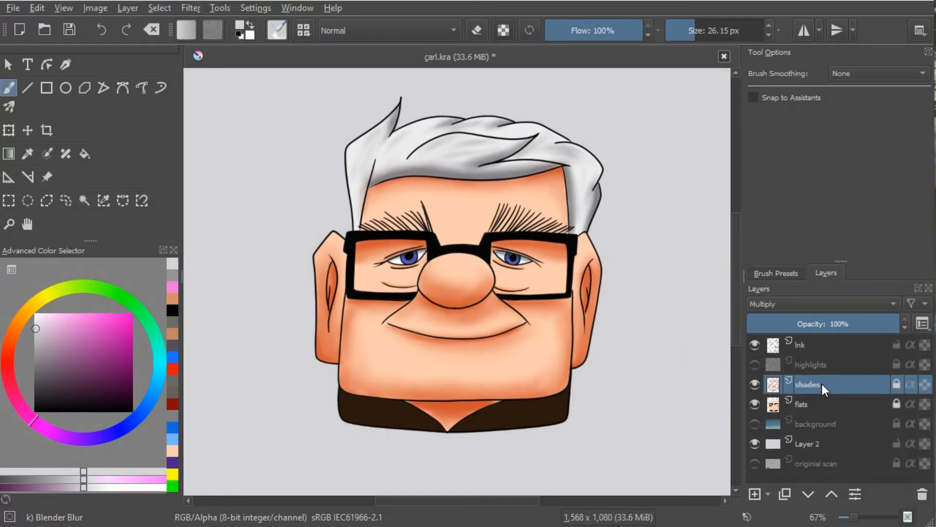
pyautogui.click(781, 304)
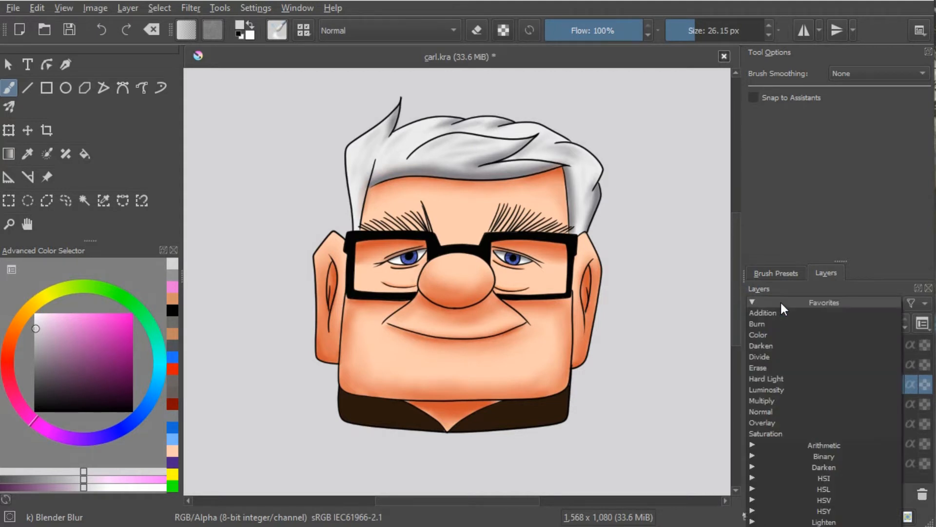
pyautogui.click(777, 411)
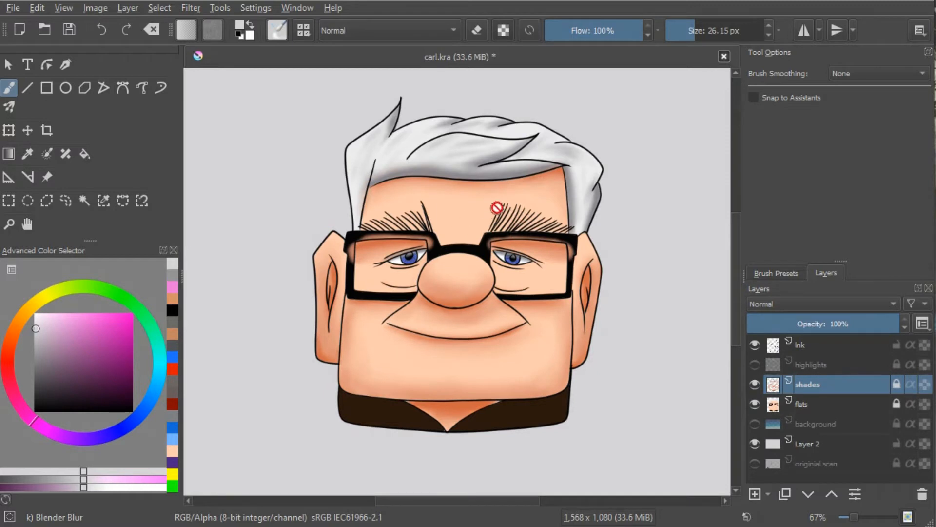
pyautogui.click(783, 306)
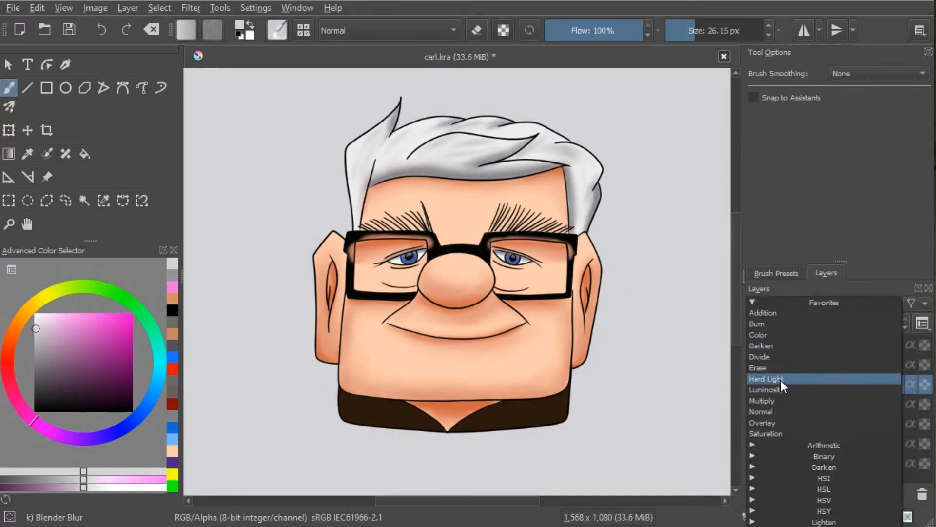
pyautogui.click(780, 399)
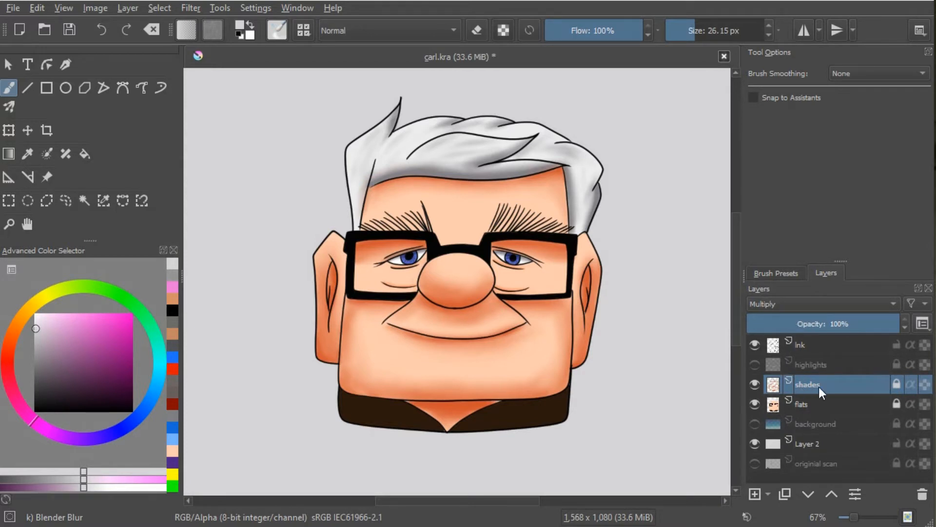
pyautogui.moveTo(836, 331)
pyautogui.mouseDown()
pyautogui.moveTo(819, 333)
pyautogui.moveTo(905, 321)
pyautogui.mouseUp()
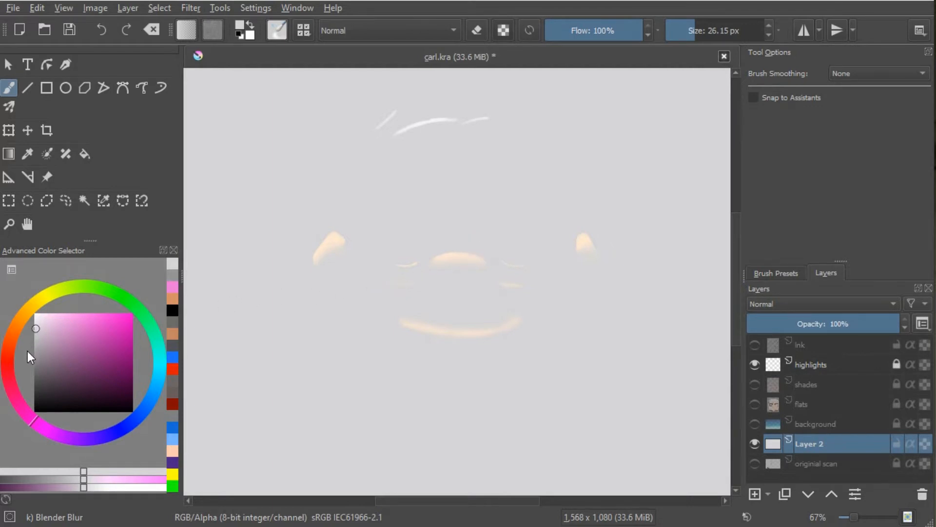
# - Choose a medium gray as the foreground color and fill Layer 2 with it
pyautogui.moveTo(37, 330); pyautogui.dragTo(33, 359)
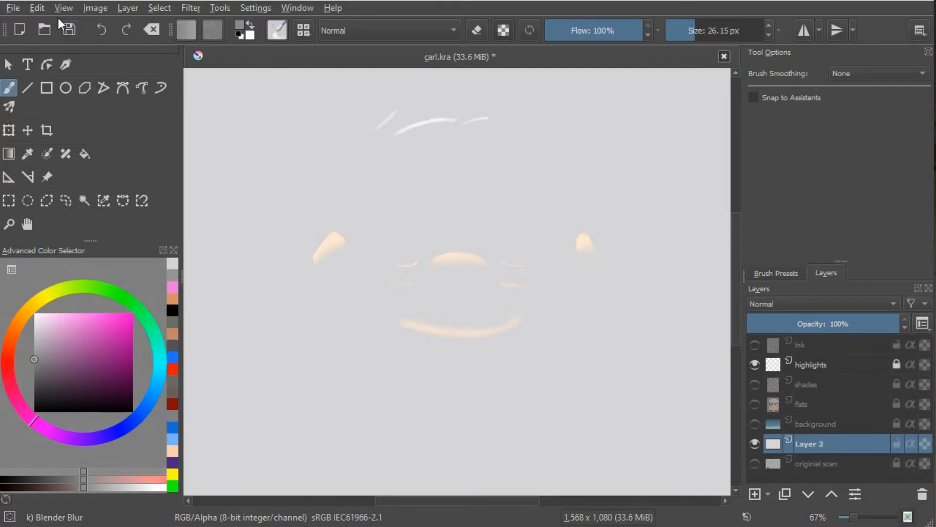
pyautogui.click(38, 8)
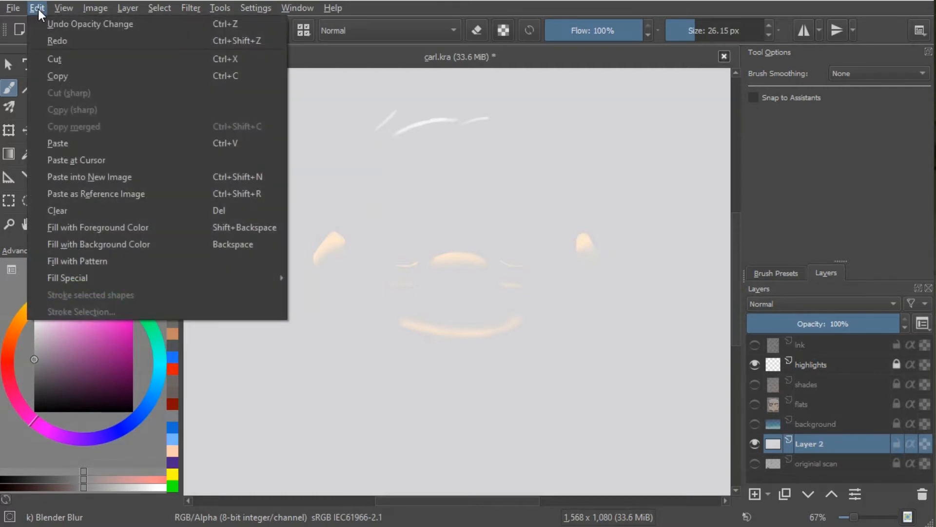
pyautogui.click(83, 226)
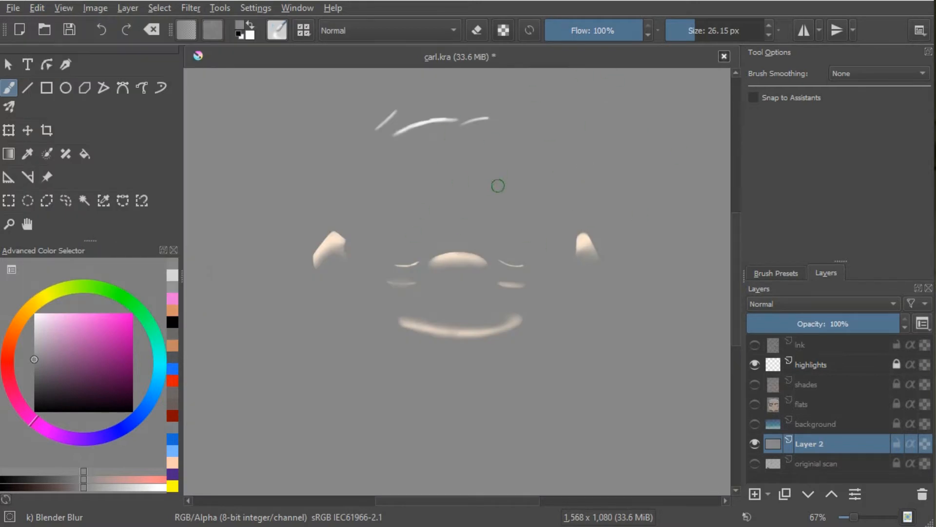
# - Select the highlights layer and try out its opacity setting
pyautogui.click(829, 368)
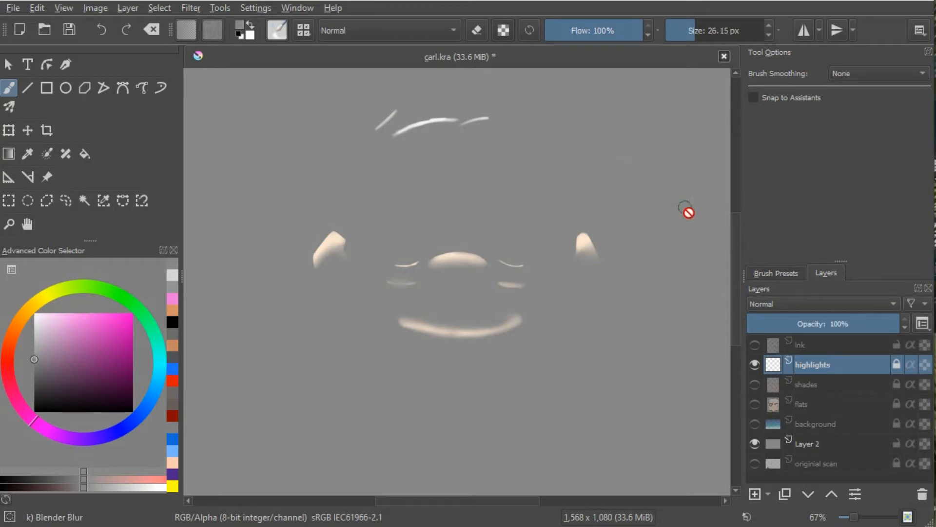
pyautogui.moveTo(894, 324)
pyautogui.mouseDown()
pyautogui.moveTo(796, 324)
pyautogui.moveTo(901, 326)
pyautogui.mouseUp()
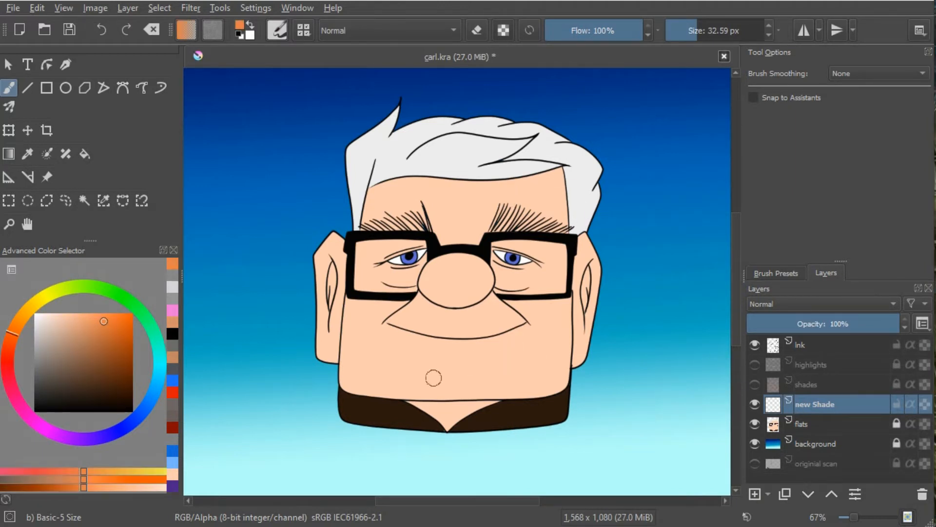
# - Scribble orange test strokes across the chin on the new Shade layer and switch to the Airbrush Soft brush
pyautogui.moveTo(507, 361)
pyautogui.mouseDown()
pyautogui.moveTo(468, 373)
pyautogui.moveTo(514, 367)
pyautogui.moveTo(525, 376)
pyautogui.moveTo(492, 379)
pyautogui.moveTo(534, 378)
pyautogui.moveTo(466, 383)
pyautogui.moveTo(507, 359)
pyautogui.moveTo(443, 367)
pyautogui.mouseUp()
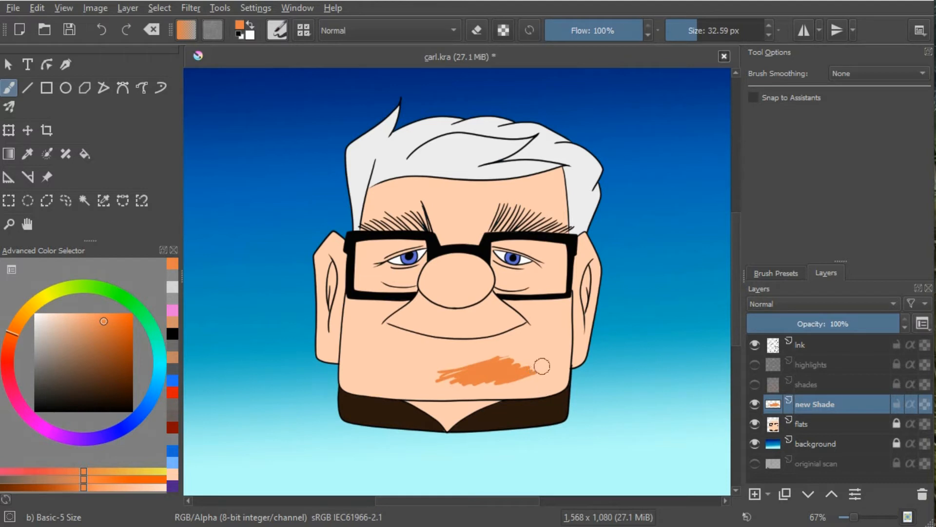
pyautogui.rightClick(543, 364)
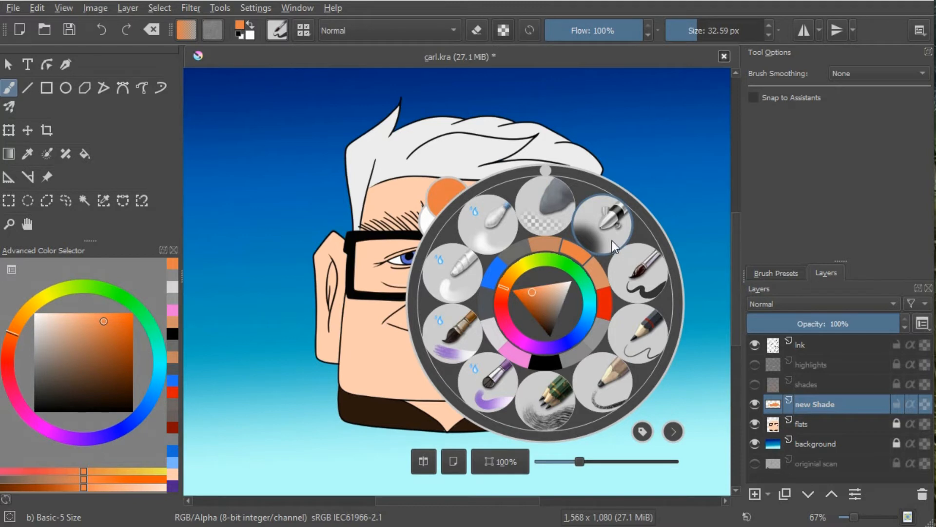
pyautogui.click(608, 227)
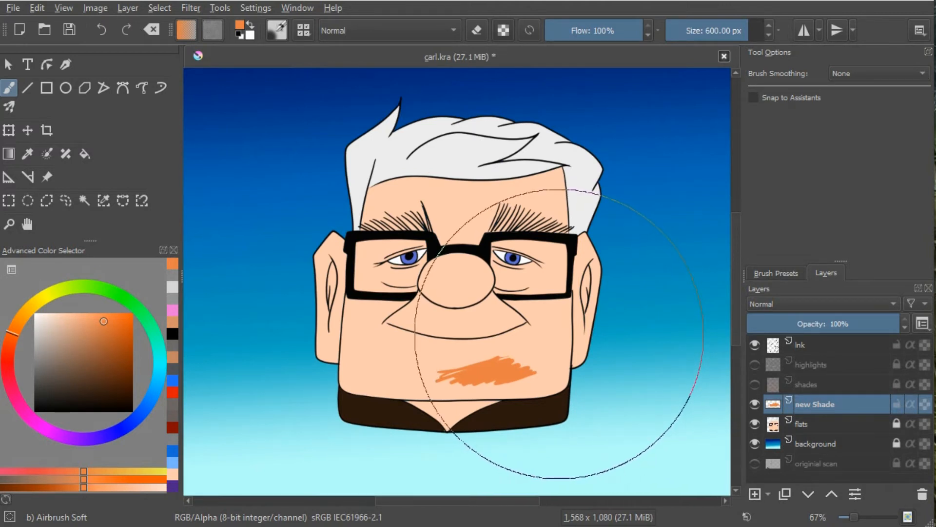
# - Shrink the airbrush to 36.83 px and reload the preset's original settings
pyautogui.keyDown('shift'); pyautogui.moveTo(565, 335); pyautogui.dragTo(288, 335); pyautogui.keyUp('shift')
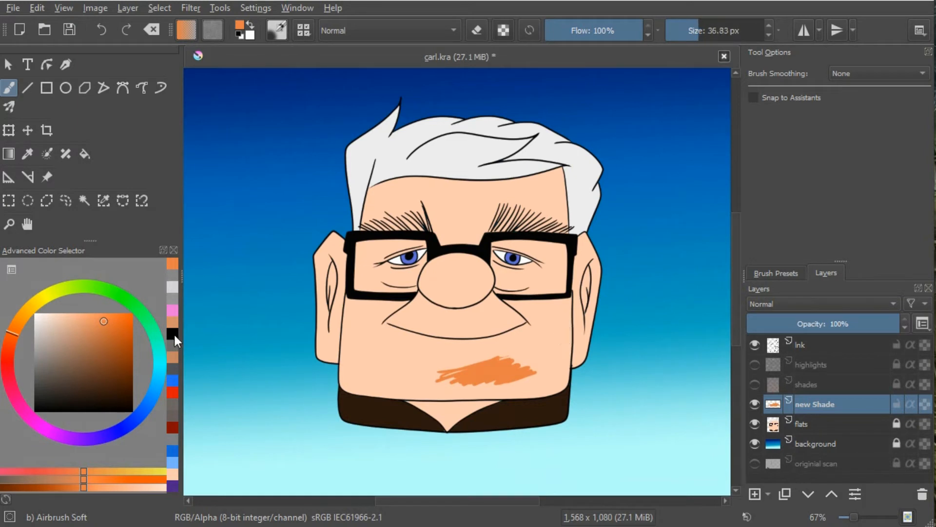
pyautogui.click(528, 29)
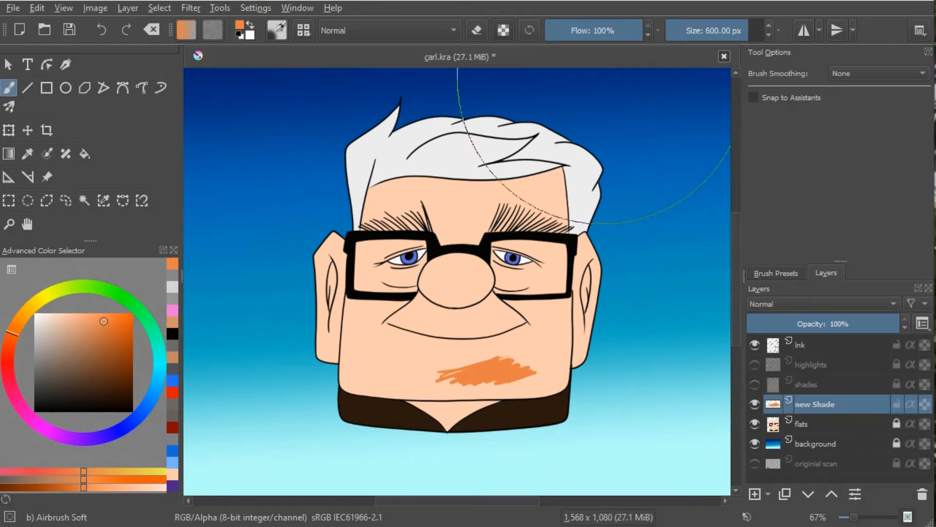
# - Set the airbrush size to 53.14 px and its flow to 90%
pyautogui.moveTo(731, 26); pyautogui.dragTo(702, 29)
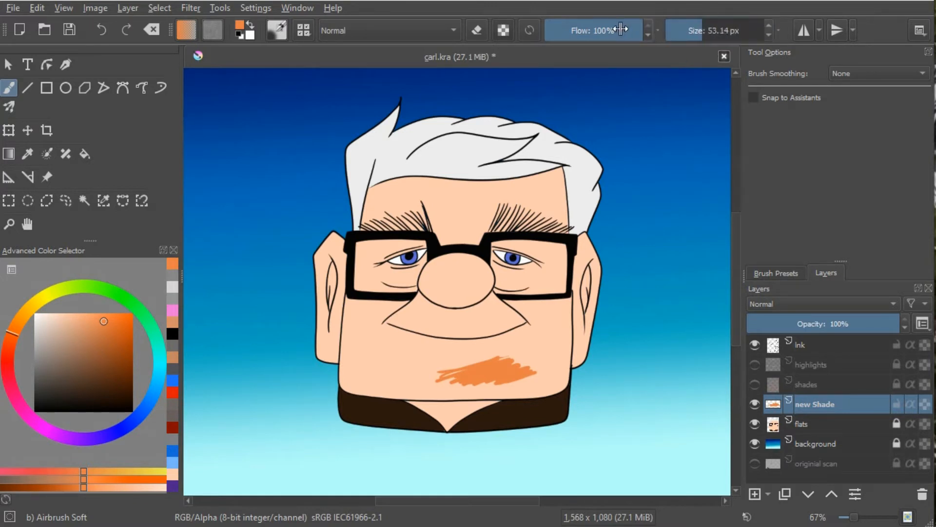
pyautogui.moveTo(639, 30)
pyautogui.mouseDown()
pyautogui.moveTo(605, 30)
pyautogui.moveTo(656, 33)
pyautogui.mouseUp()
pyautogui.click(649, 35)
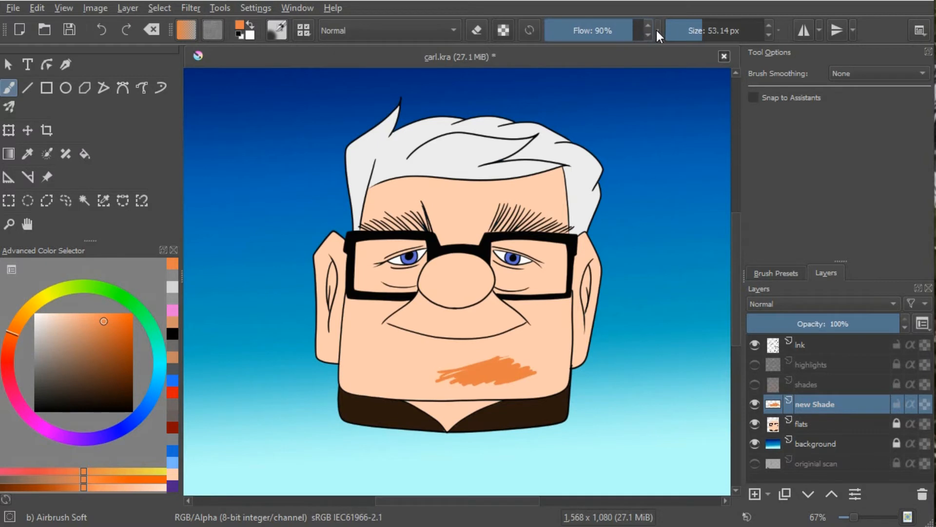
# - Swap the displayed brush setting from flow to opacity, size and back to flow, and reload the preset's original settings
pyautogui.click(657, 31)
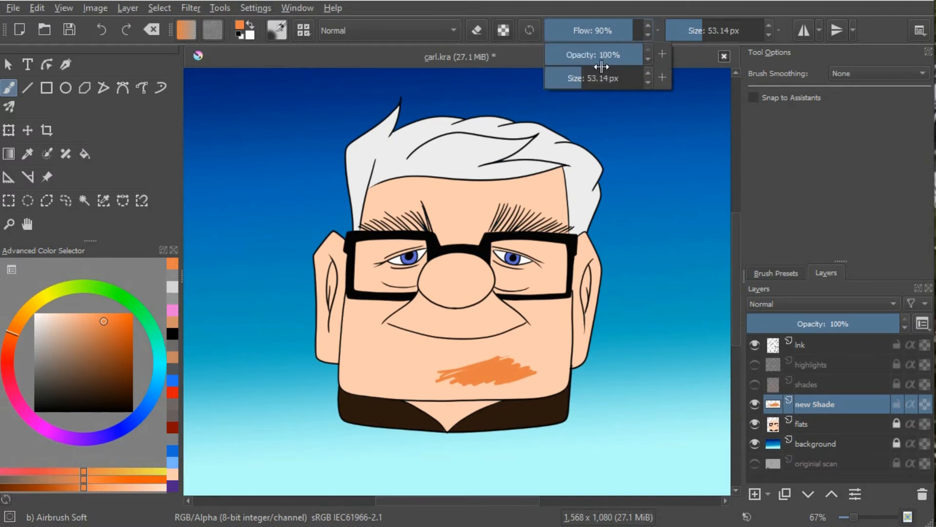
pyautogui.click(661, 53)
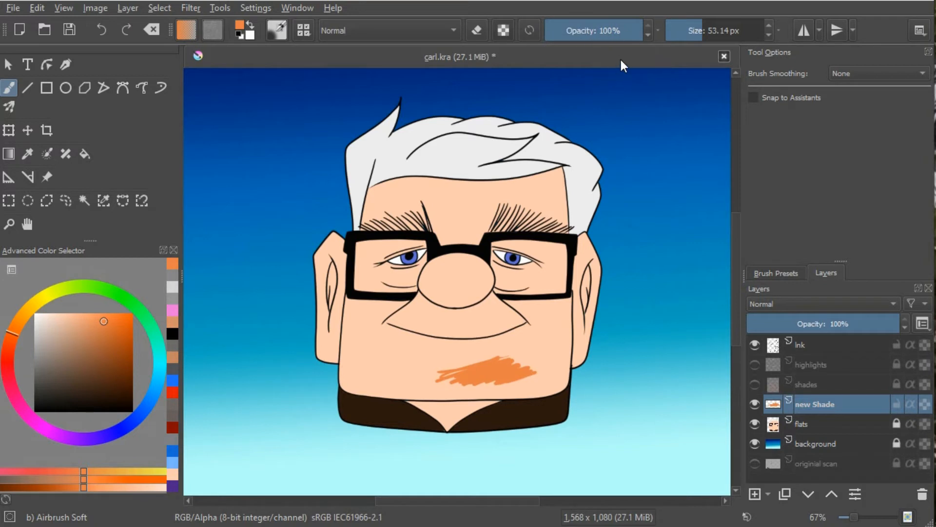
pyautogui.click(657, 29)
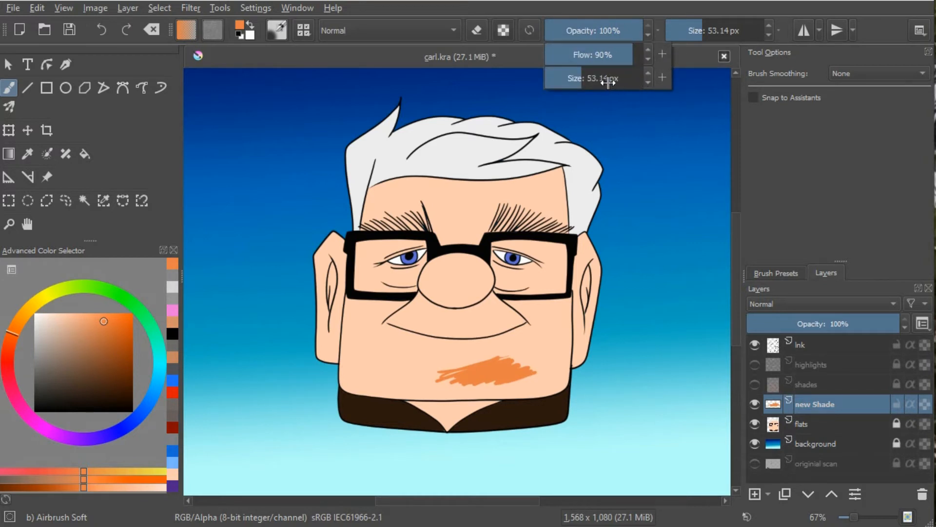
pyautogui.click(662, 77)
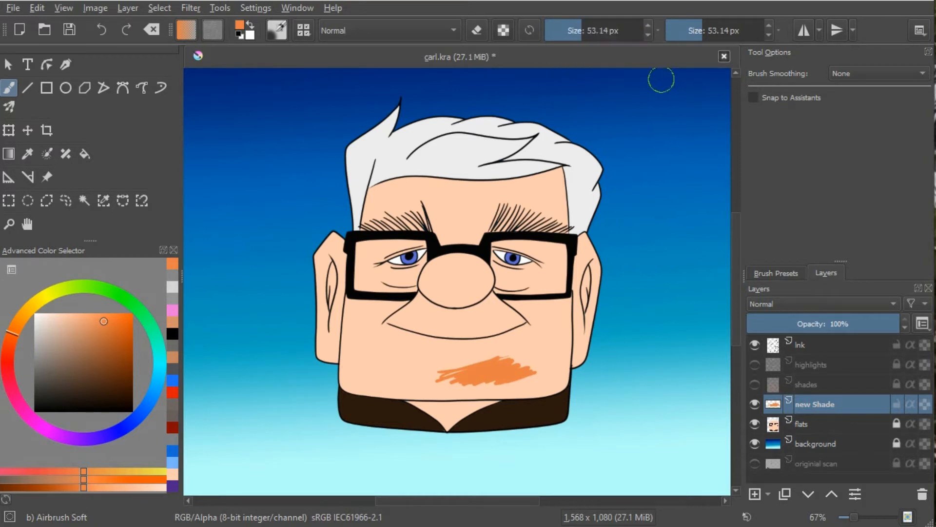
pyautogui.click(658, 30)
pyautogui.click(662, 77)
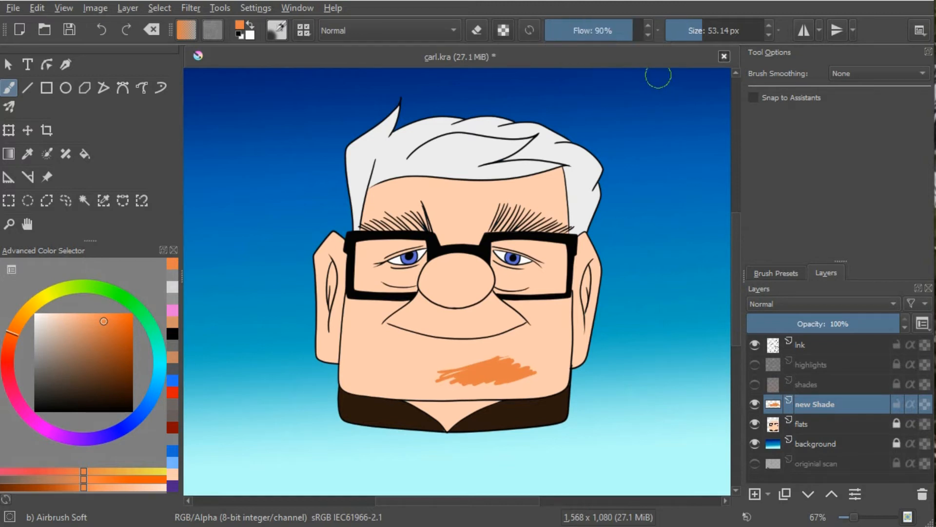
pyautogui.click(530, 32)
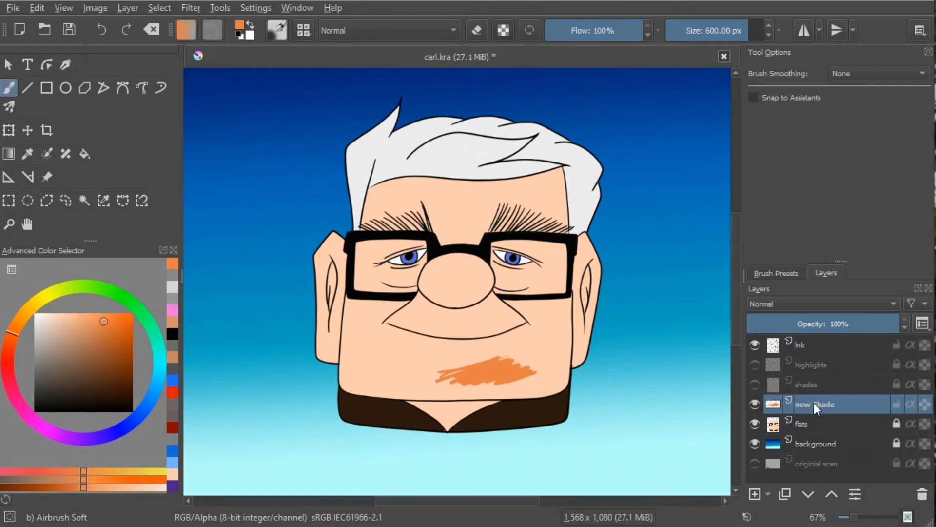
# - Clear the new Shade layer and airbrush orange shading down the right side of the face to the jaw with a 58.77 px brush
pyautogui.click(148, 31)
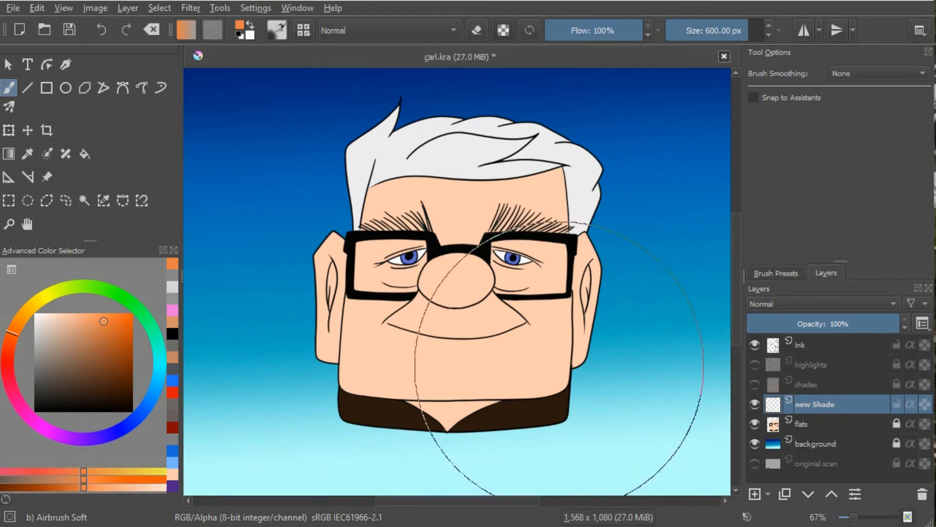
pyautogui.moveTo(559, 366)
pyautogui.mouseDown()
pyautogui.moveTo(542, 347)
pyautogui.moveTo(462, 322)
pyautogui.moveTo(299, 368)
pyautogui.moveTo(237, 370)
pyautogui.mouseUp()
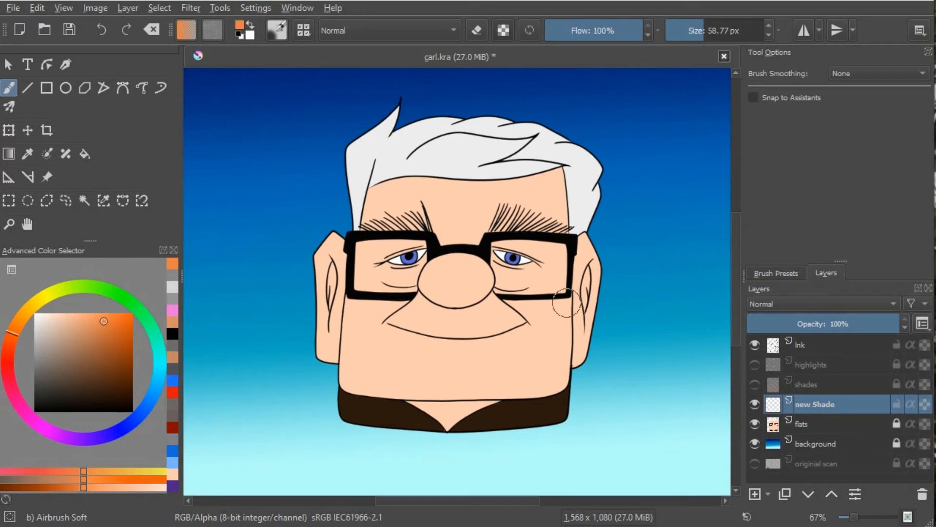
pyautogui.moveTo(566, 302)
pyautogui.mouseDown()
pyautogui.moveTo(566, 358)
pyautogui.moveTo(567, 323)
pyautogui.moveTo(558, 375)
pyautogui.moveTo(548, 397)
pyautogui.moveTo(535, 396)
pyautogui.moveTo(574, 412)
pyautogui.moveTo(562, 404)
pyautogui.moveTo(575, 395)
pyautogui.moveTo(546, 405)
pyautogui.moveTo(572, 383)
pyautogui.moveTo(539, 397)
pyautogui.moveTo(565, 385)
pyautogui.moveTo(569, 282)
pyautogui.moveTo(547, 303)
pyautogui.moveTo(558, 268)
pyautogui.moveTo(552, 302)
pyautogui.mouseUp()
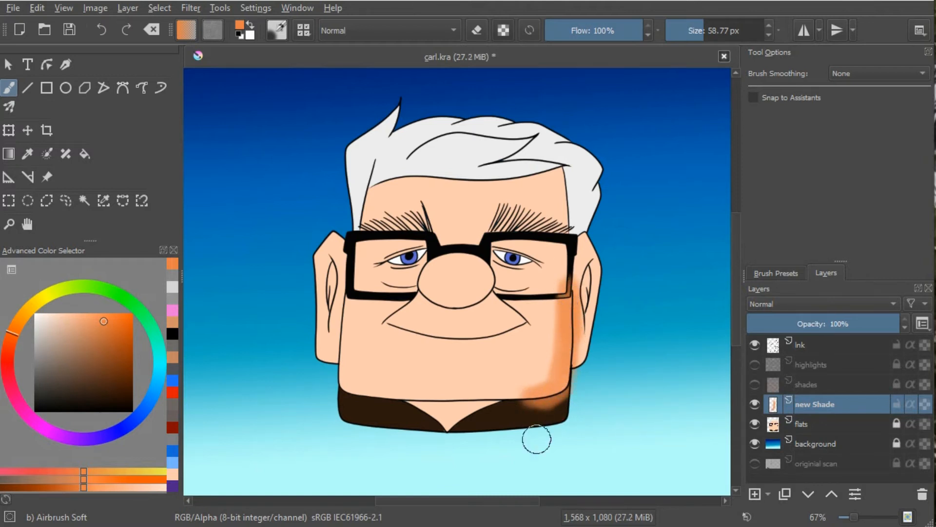
# - Undo the last orange airbrush shading and make a contiguous area selection of the main face skin
pyautogui.hotkey('ctrl', 'z')
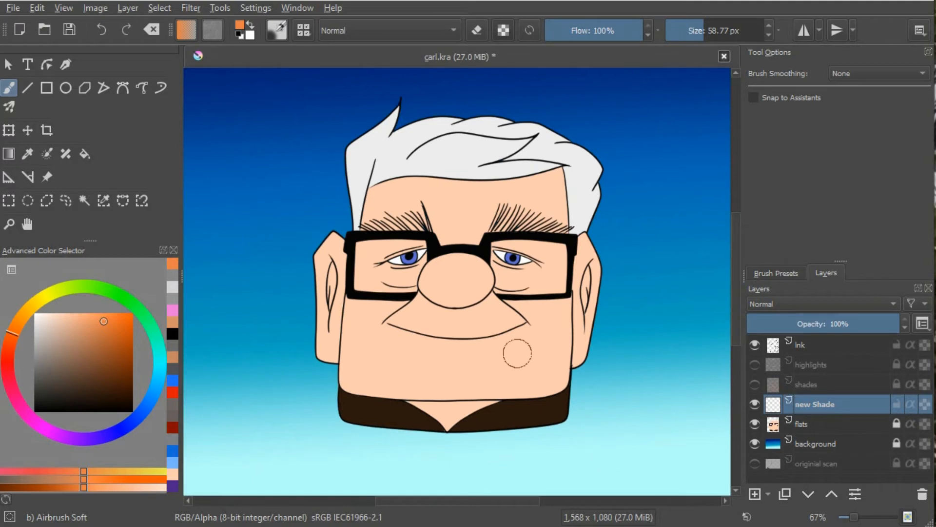
pyautogui.click(84, 200)
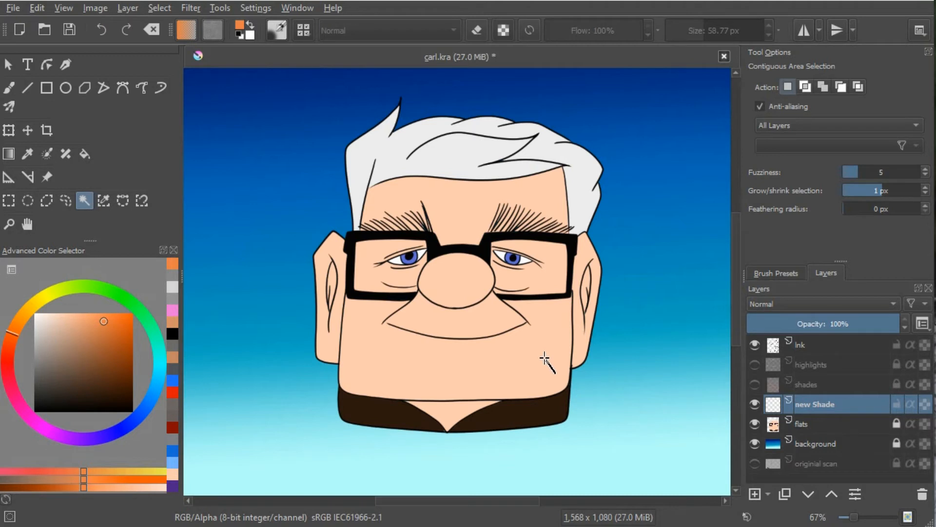
pyautogui.click(556, 321)
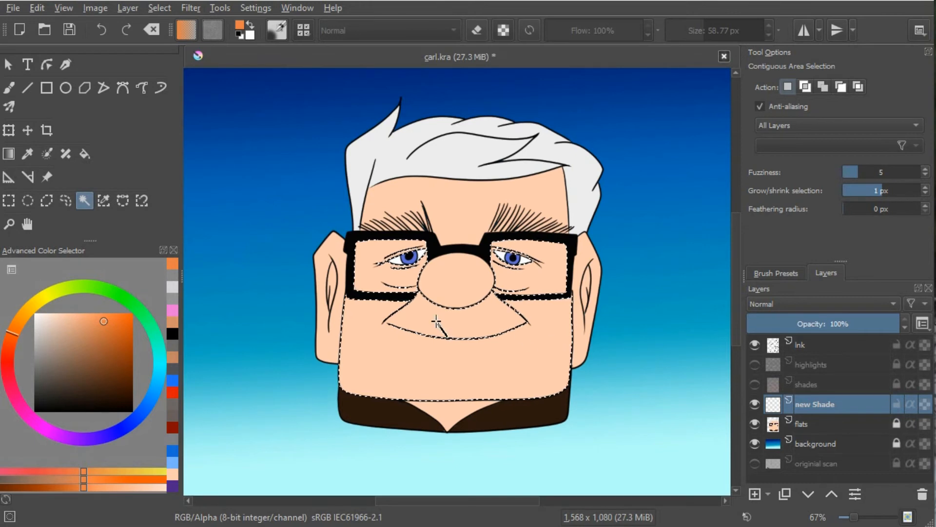
# - Airbrush orange shading inside the selection along the right cheek and the jawline with the 58.77 px brush
pyautogui.click(8, 89)
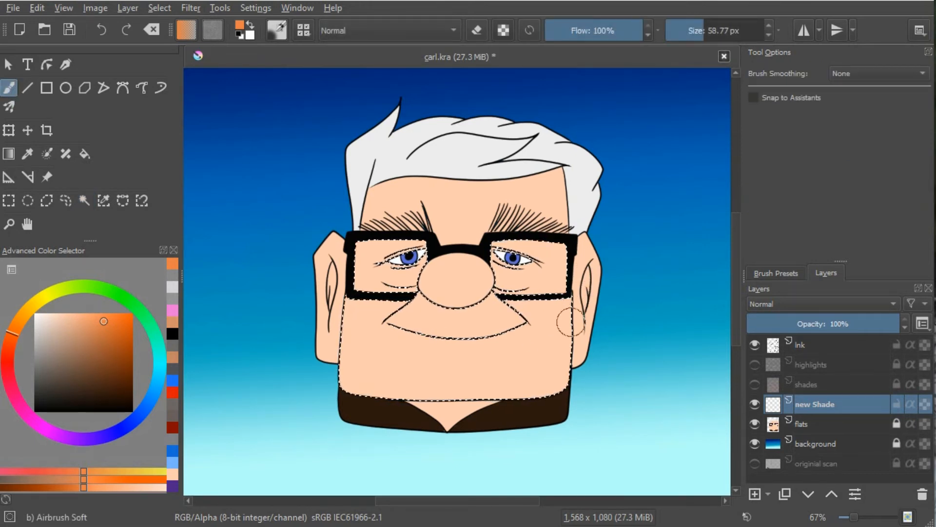
pyautogui.moveTo(572, 311); pyautogui.dragTo(570, 308)
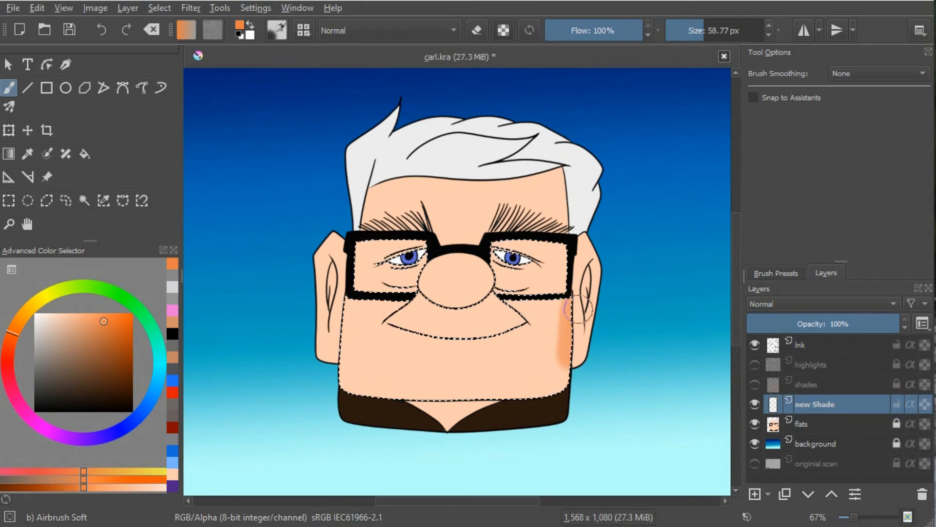
pyautogui.moveTo(569, 380)
pyautogui.mouseDown()
pyautogui.moveTo(560, 396)
pyautogui.moveTo(571, 394)
pyautogui.moveTo(526, 420)
pyautogui.moveTo(425, 405)
pyautogui.moveTo(475, 398)
pyautogui.mouseUp()
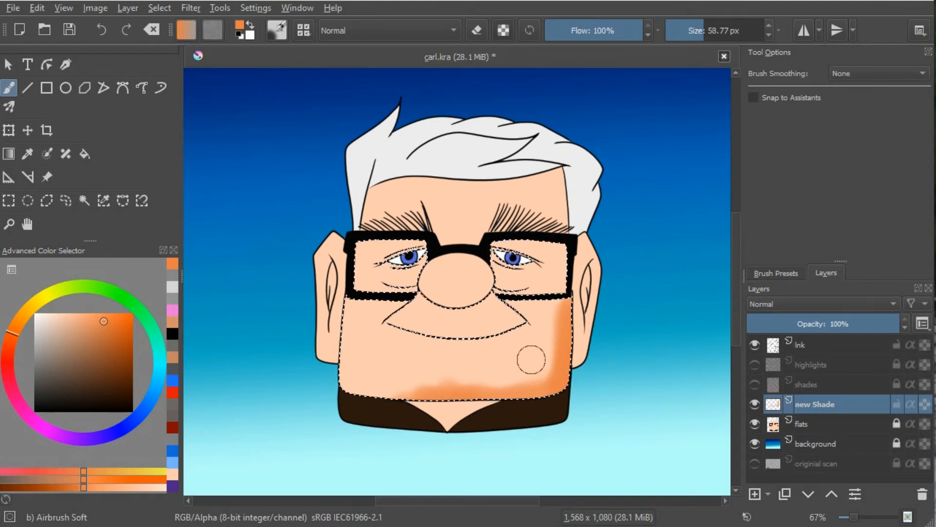
# - Soften the inner edge of the orange shading by erasing it with the airbrush at 135.68 px
pyautogui.press('e')
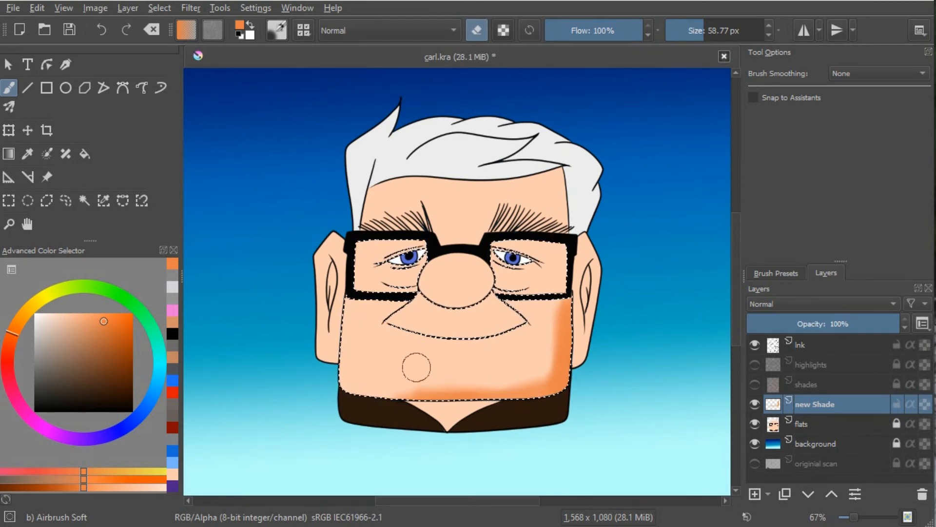
pyautogui.keyDown('shift'); pyautogui.moveTo(496, 363); pyautogui.dragTo(534, 363); pyautogui.keyUp('shift')
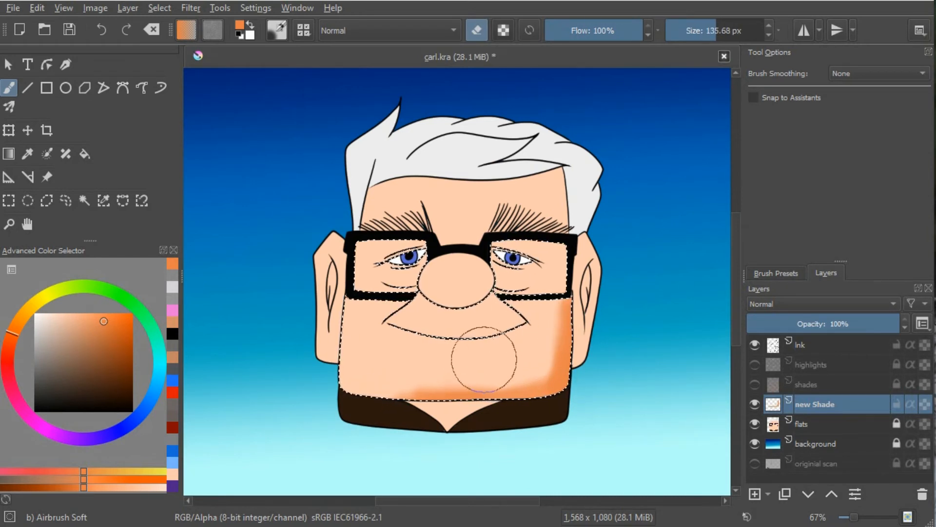
pyautogui.moveTo(517, 375)
pyautogui.mouseDown()
pyautogui.moveTo(528, 369)
pyautogui.moveTo(520, 373)
pyautogui.mouseUp()
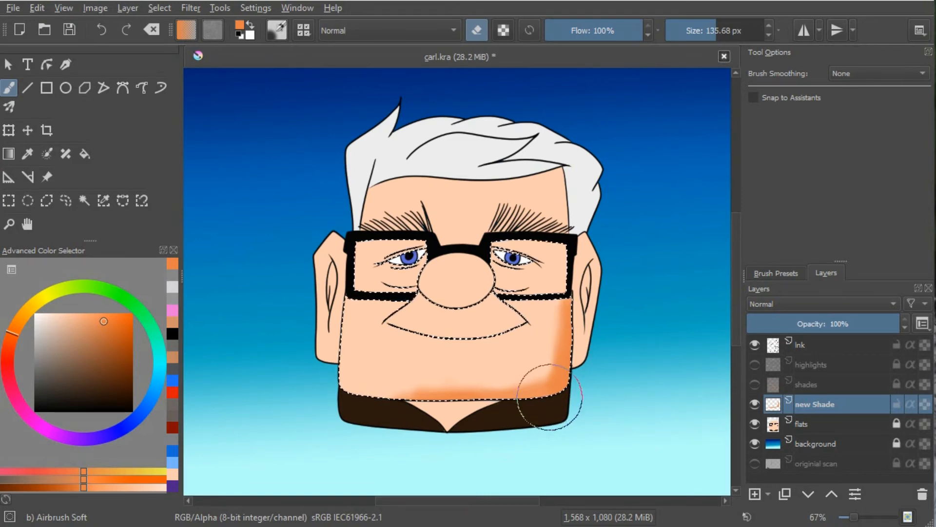
# - Clear the orange shading from the selected face area
pyautogui.press('Delete')
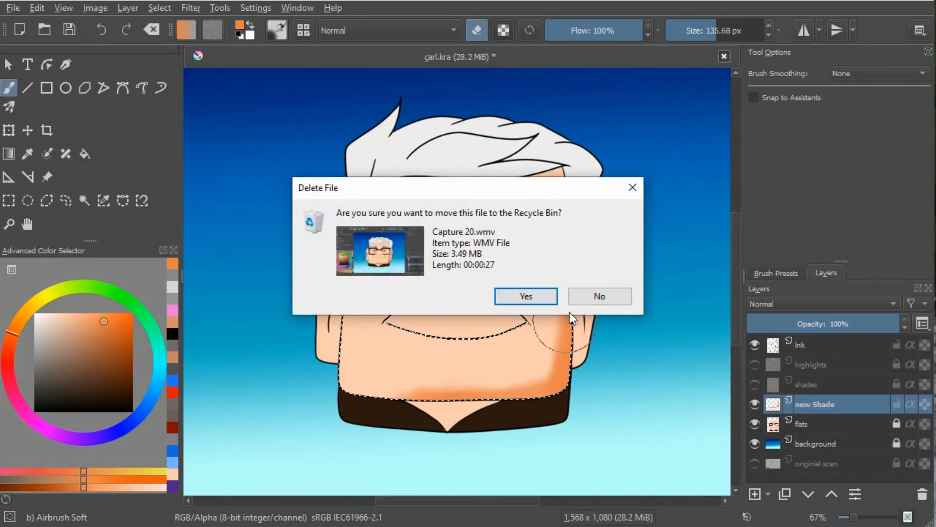
pyautogui.click(593, 294)
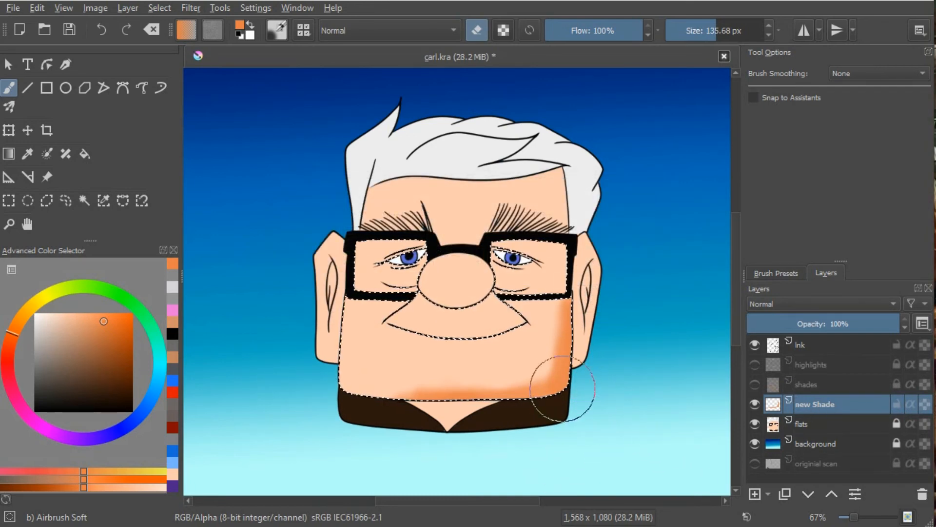
pyautogui.press('Delete')
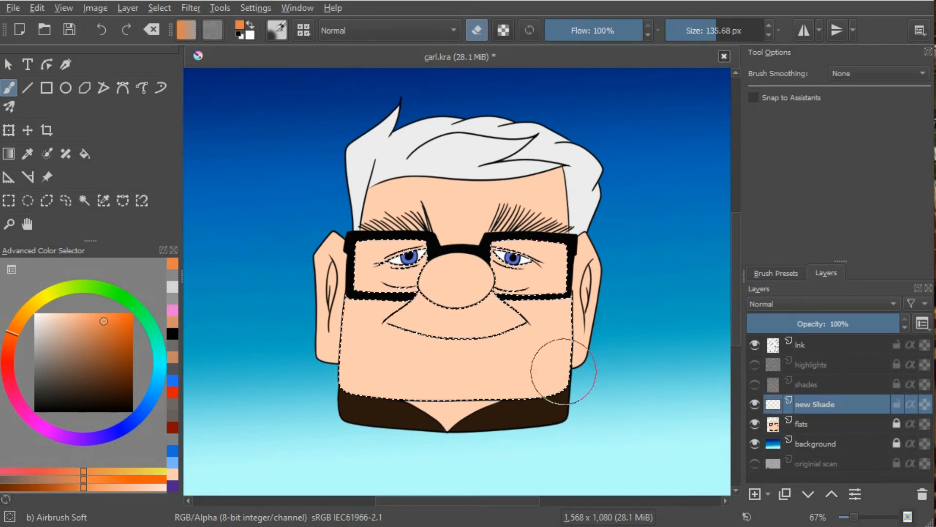
# - Turn off erasing and airbrush rough orange shading along the right cheek and jaw at 58.77 px
pyautogui.moveTo(563, 370); pyautogui.dragTo(525, 371)
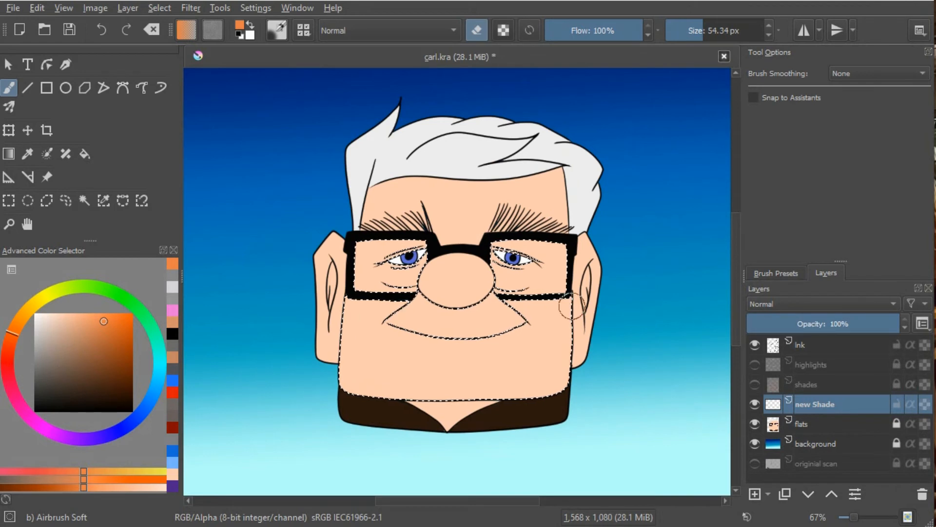
pyautogui.click(476, 30)
pyautogui.moveTo(566, 305)
pyautogui.mouseDown()
pyautogui.moveTo(565, 327)
pyautogui.moveTo(581, 346)
pyautogui.moveTo(551, 395)
pyautogui.moveTo(518, 396)
pyautogui.mouseUp()
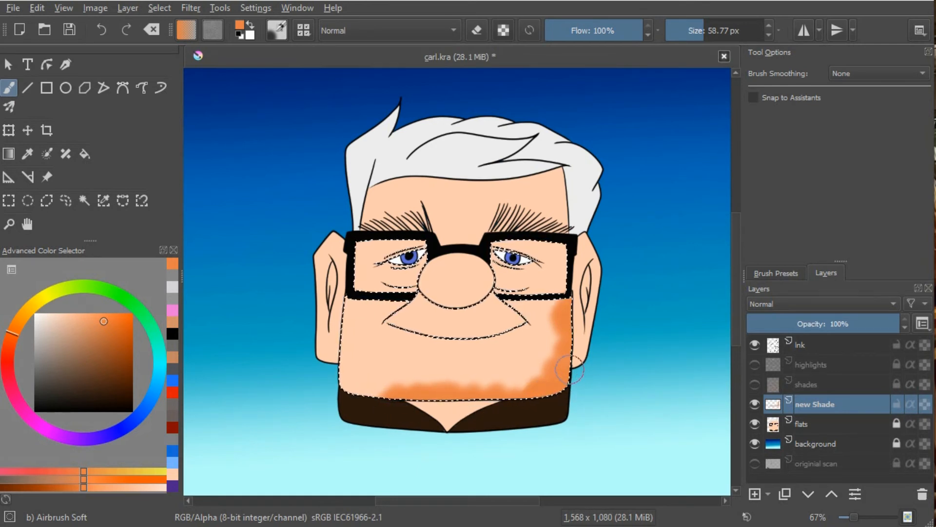
# - Show the Top 10 brush presets and smooth the orange shading's inner edge with Blender Blur at 53.95 px
pyautogui.click(786, 274)
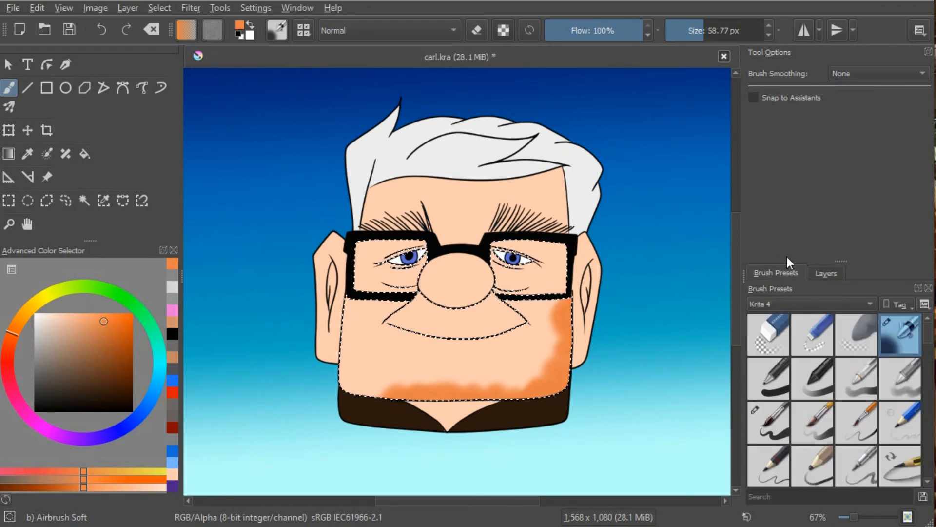
pyautogui.click(777, 301)
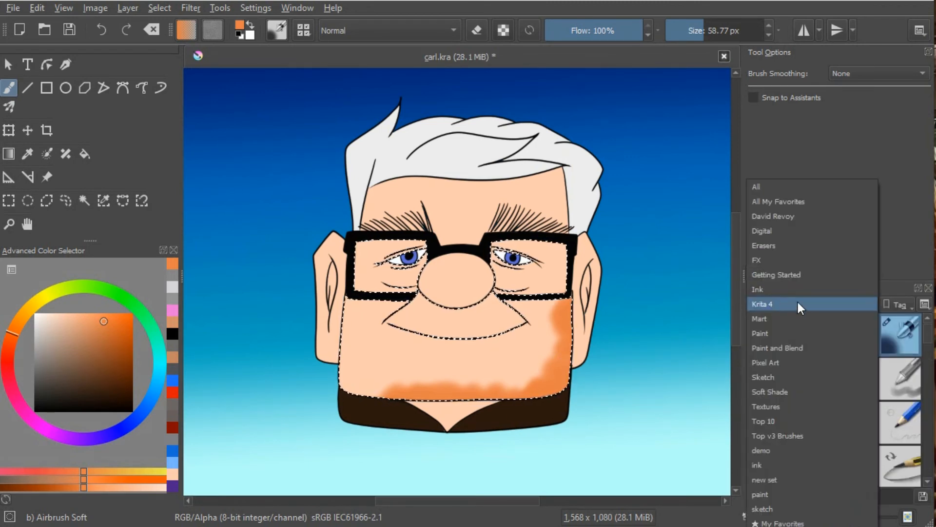
pyautogui.click(783, 420)
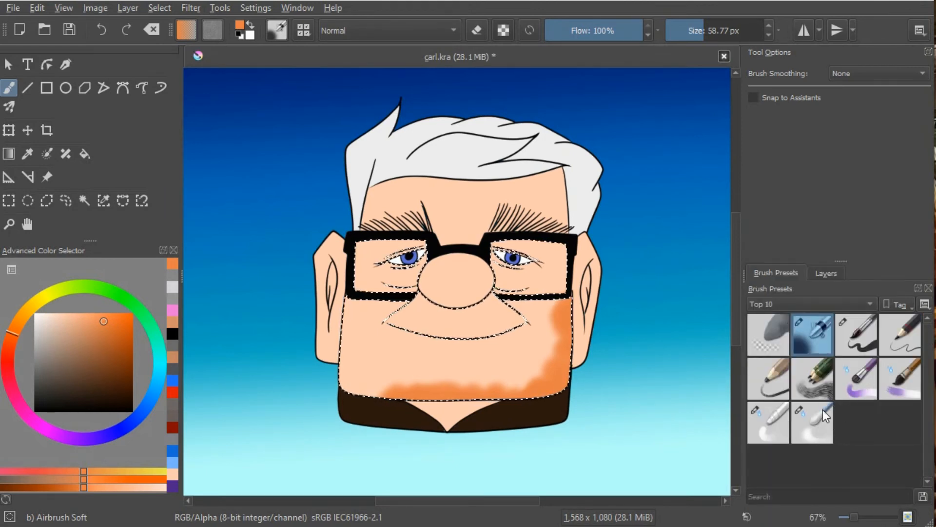
pyautogui.click(816, 423)
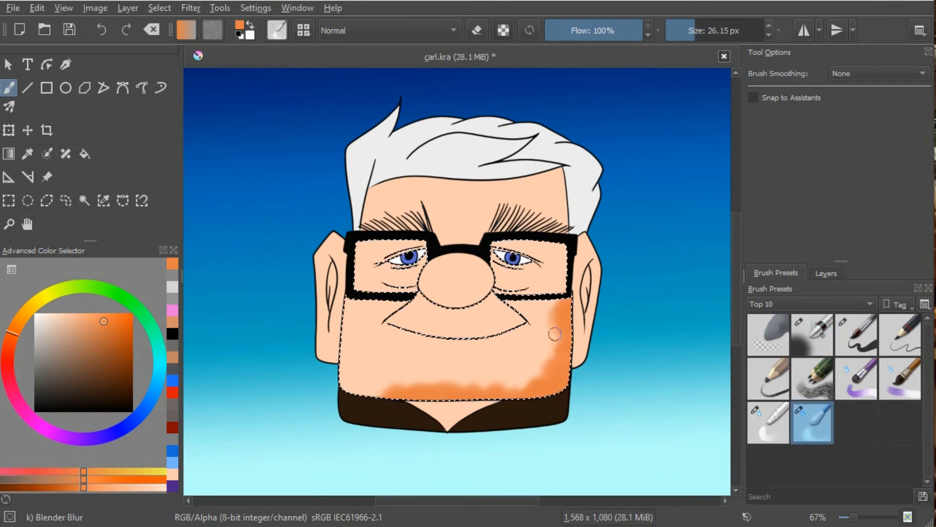
pyautogui.keyDown('shift'); pyautogui.moveTo(546, 332); pyautogui.dragTo(558, 332); pyautogui.keyUp('shift')
pyautogui.moveTo(553, 318); pyautogui.dragTo(548, 319)
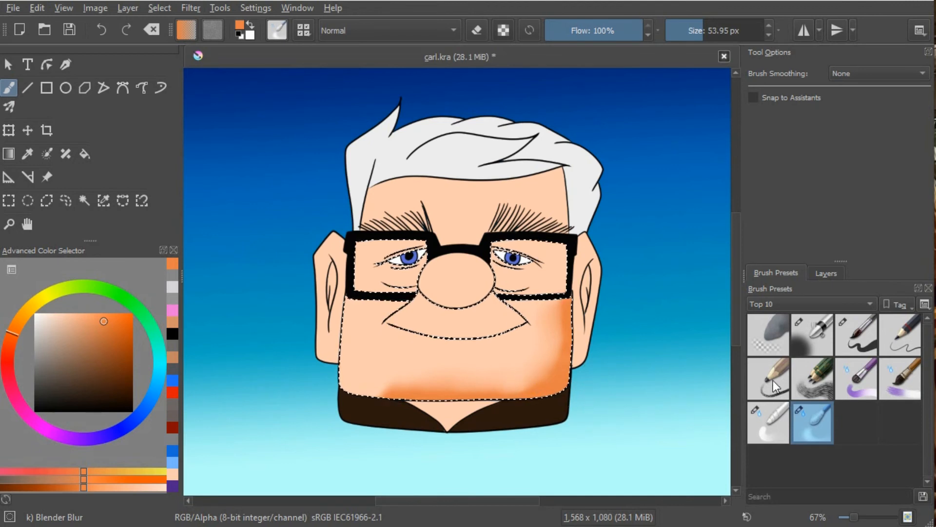
# - Airbrush more orange into the jaw's right corner, reduce the airbrush to 33.35 px and switch to Blender Basic
pyautogui.click(815, 343)
pyautogui.press('[')
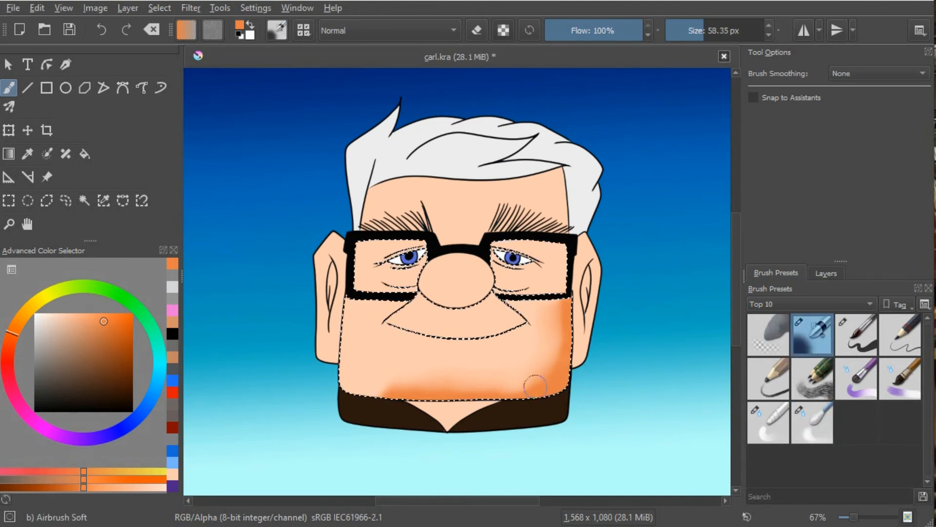
pyautogui.press(']')
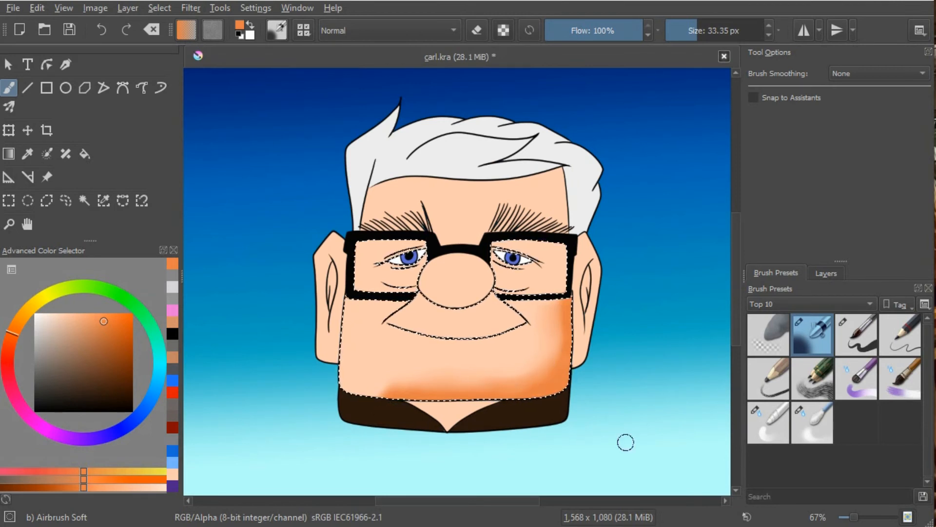
pyautogui.click(776, 414)
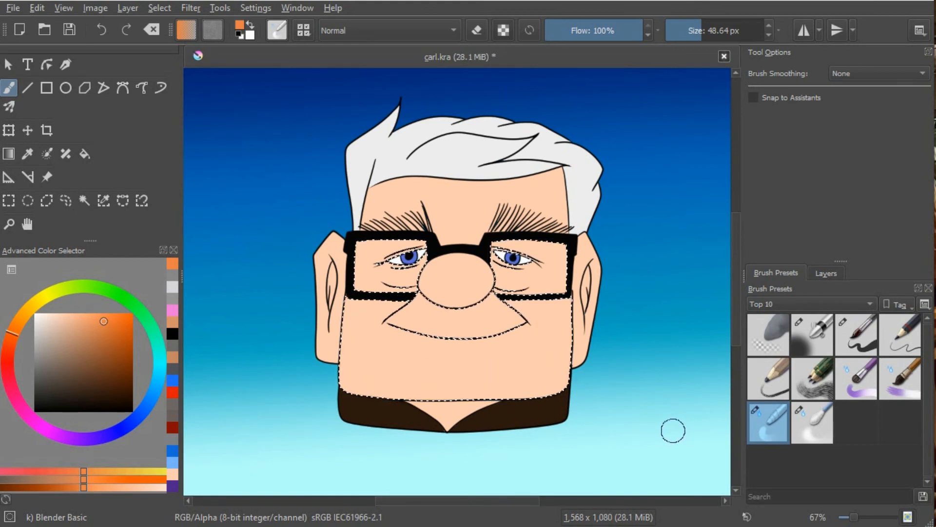
# - Paint hard-edged orange shading down the right cheek and along the jaw with Basic-5 Size at 50.41 px, and switch to Blender Blur
pyautogui.click(865, 341)
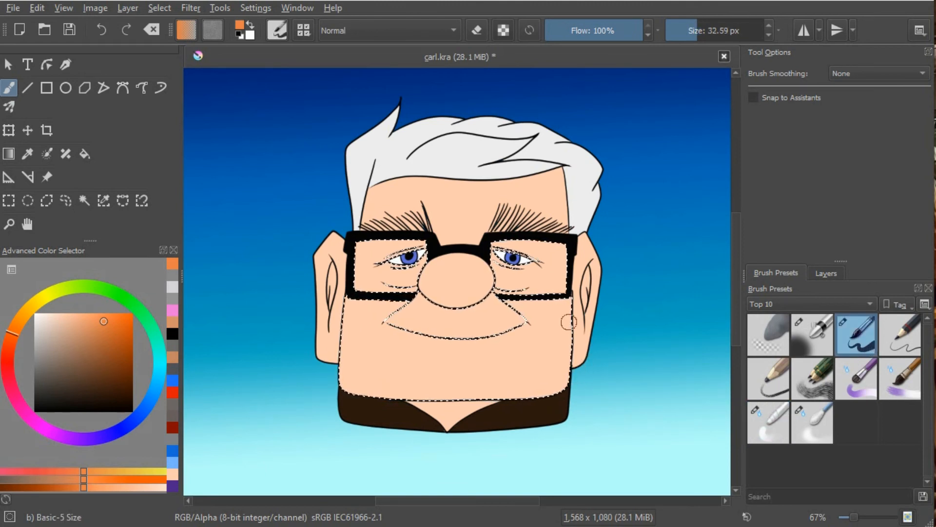
pyautogui.moveTo(566, 317); pyautogui.dragTo(579, 317)
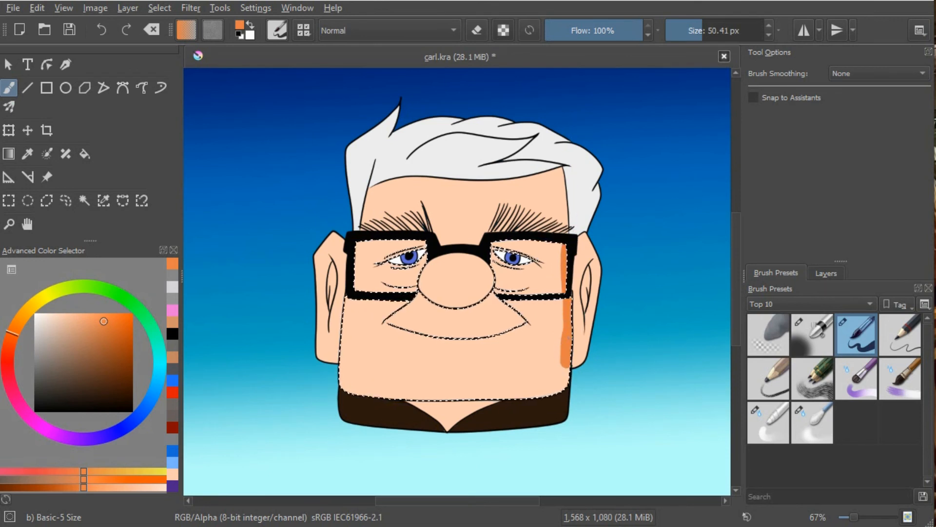
pyautogui.moveTo(426, 403); pyautogui.dragTo(385, 399)
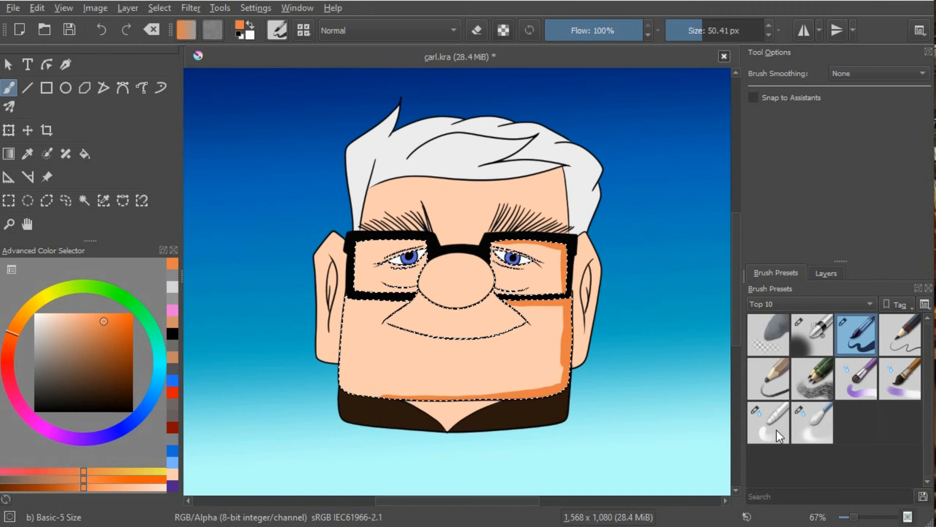
pyautogui.click(812, 428)
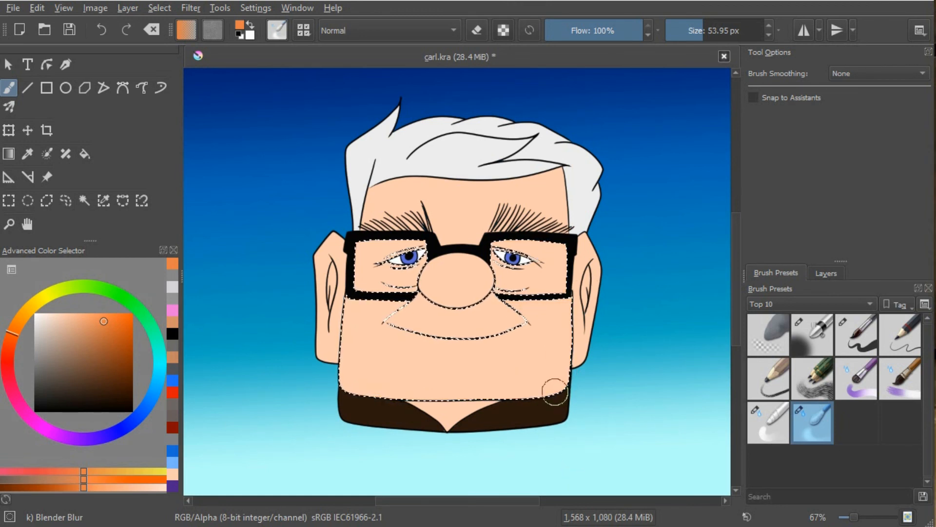
# - Try pencil shading on the right side of the face with Pencil-6 Quick Shade at 60 px and Pencil-3 Large 4B at 10 px
pyautogui.click(814, 383)
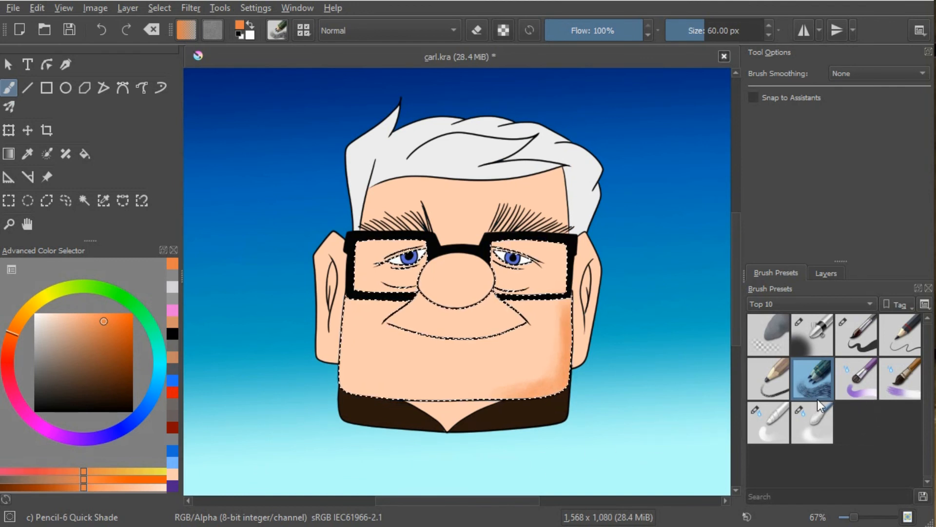
pyautogui.click(763, 385)
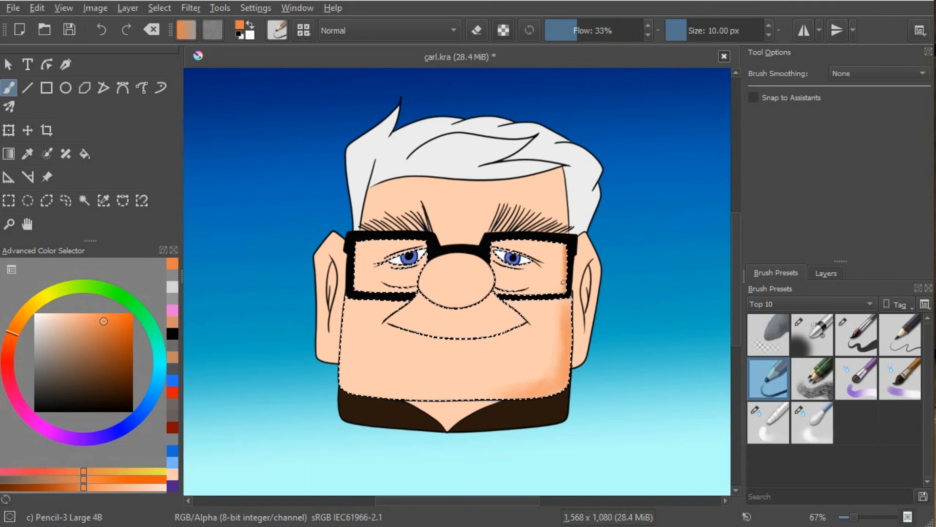
# - Shade the right cheek and lower jaw with Wet Textured Soft at 60 px and smooth it with Blender Basic at 48.64 px
pyautogui.click(900, 385)
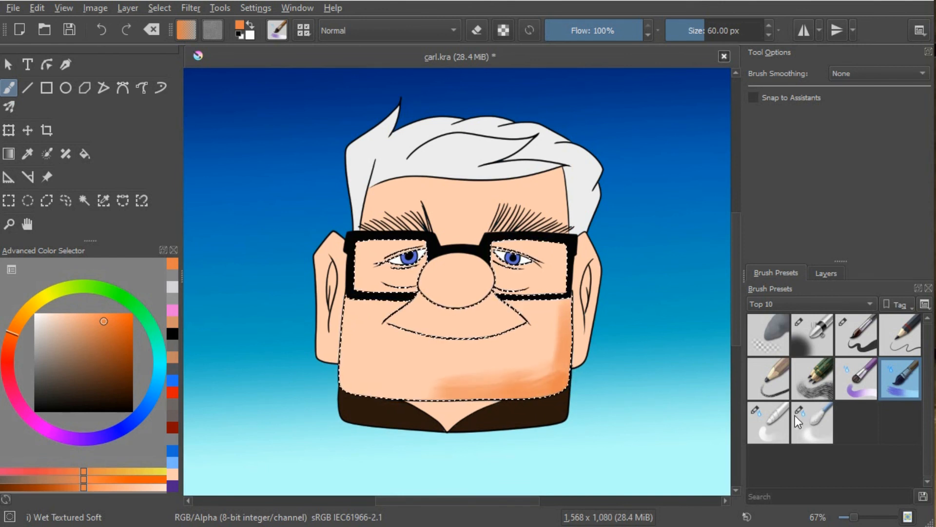
pyautogui.click(765, 420)
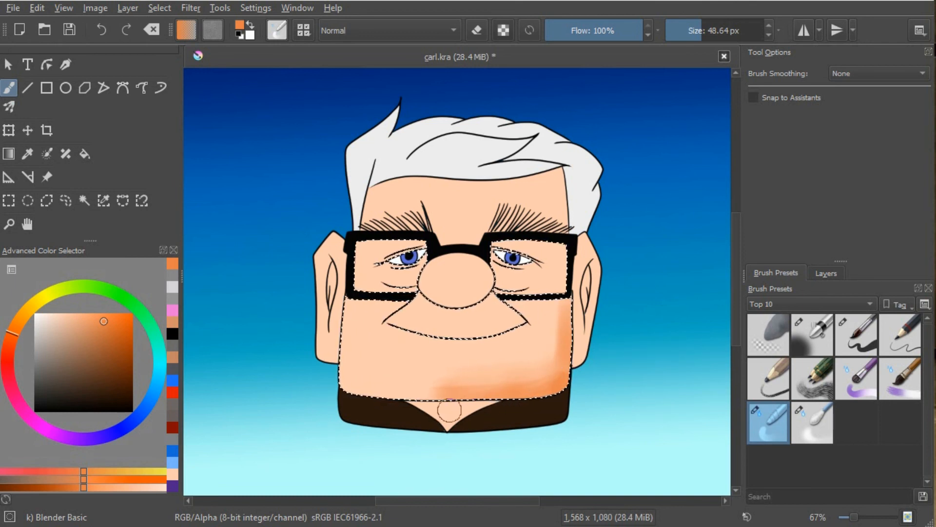
# - Select the neck triangle below the chin and airbrush orange shading along its upper edge with Airbrush Soft at 33.35 px
pyautogui.click(84, 201)
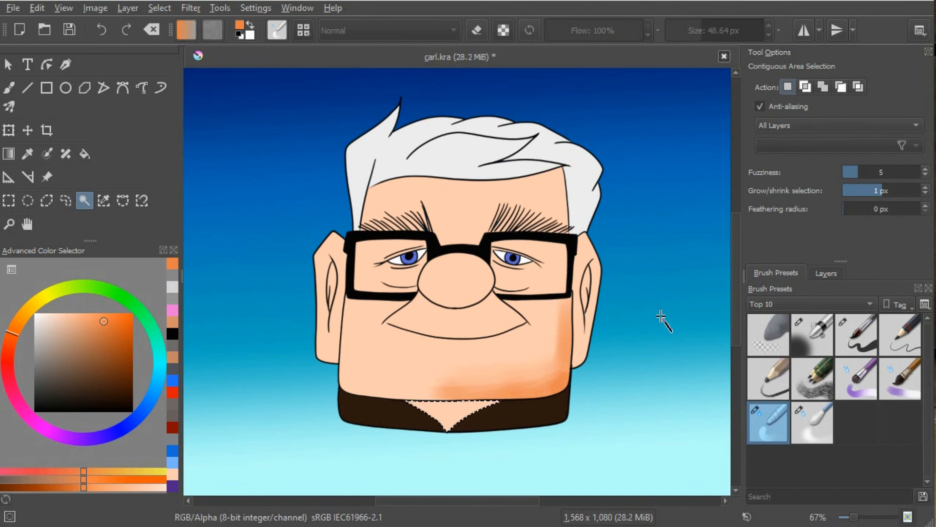
pyautogui.click(9, 89)
pyautogui.click(813, 347)
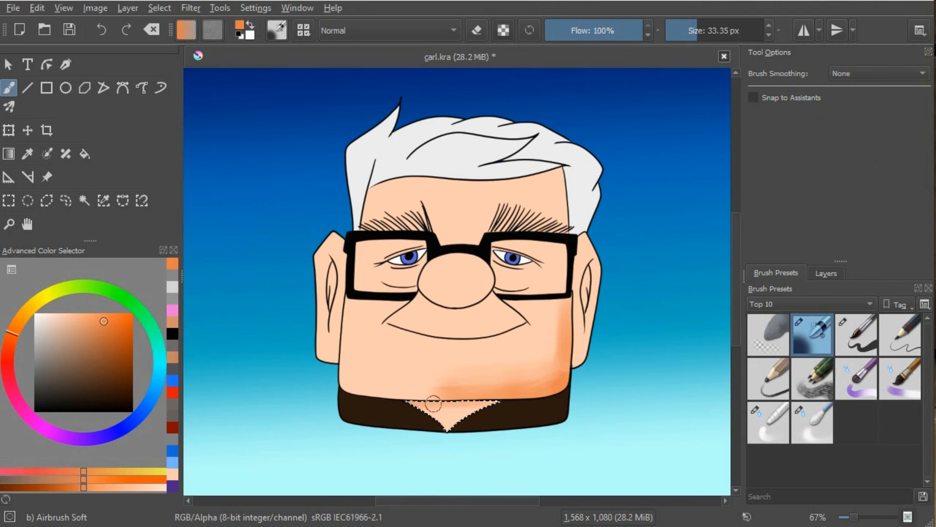
pyautogui.moveTo(388, 402); pyautogui.dragTo(540, 397)
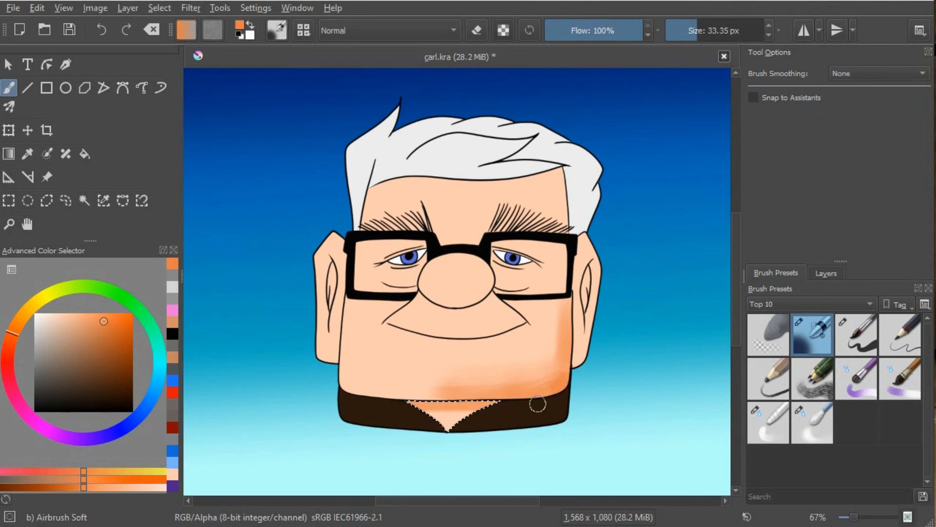